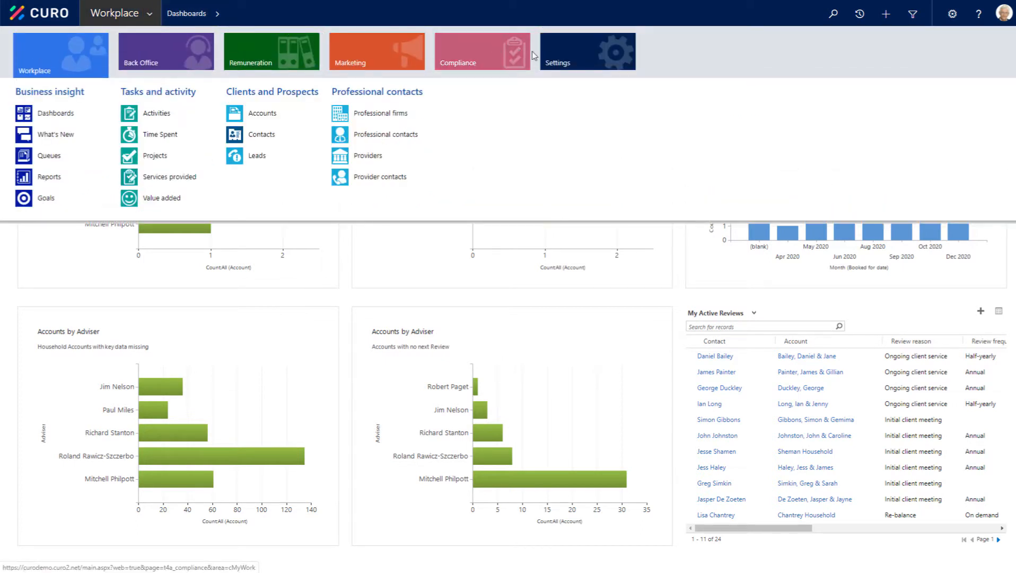
Step: Create and save a new proposition named Diamond investment client in the proposition settings
{"action": "left_click", "coordinate": [595, 62]}
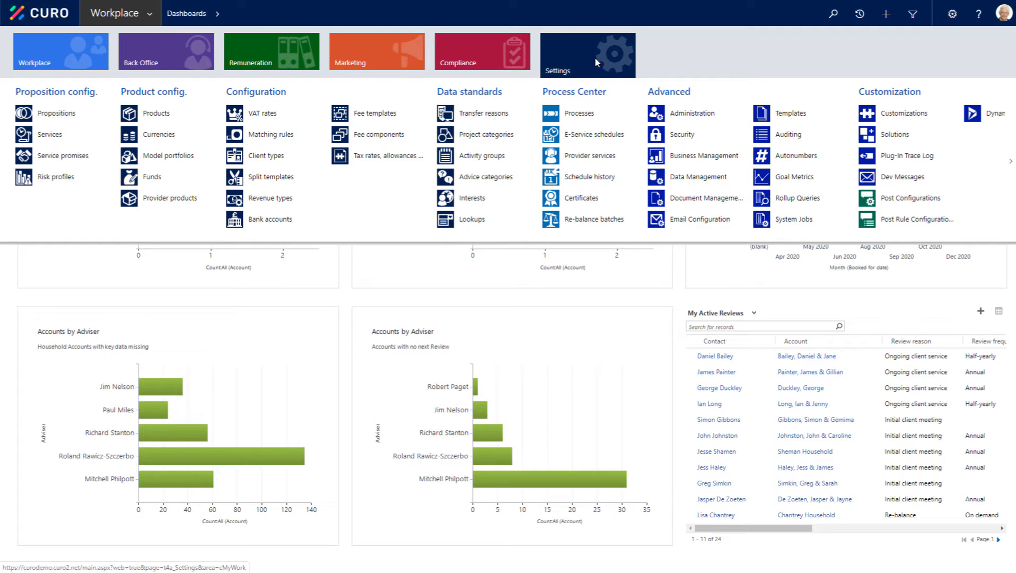
{"action": "left_click", "coordinate": [57, 115]}
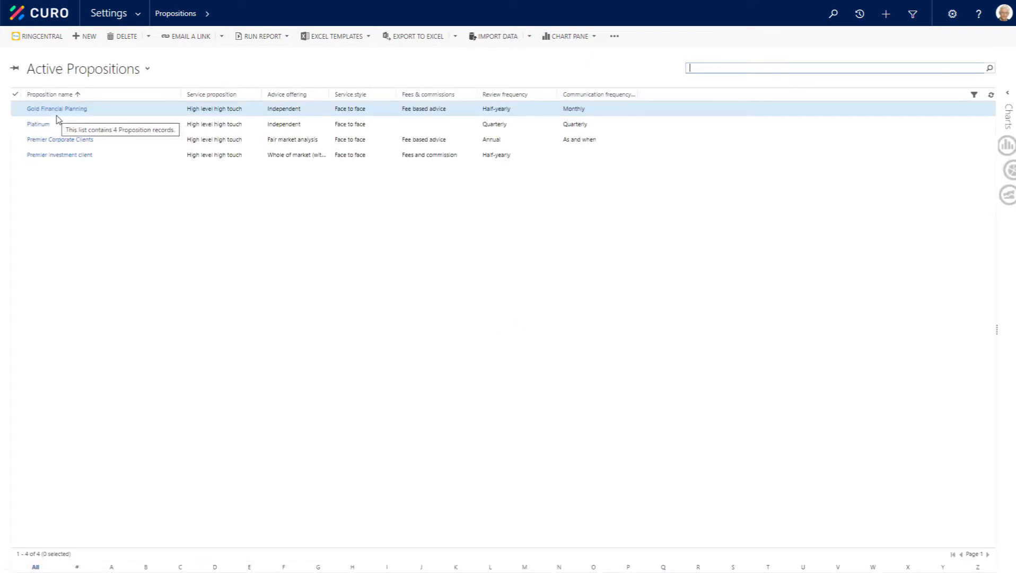
{"action": "left_click", "coordinate": [90, 37]}
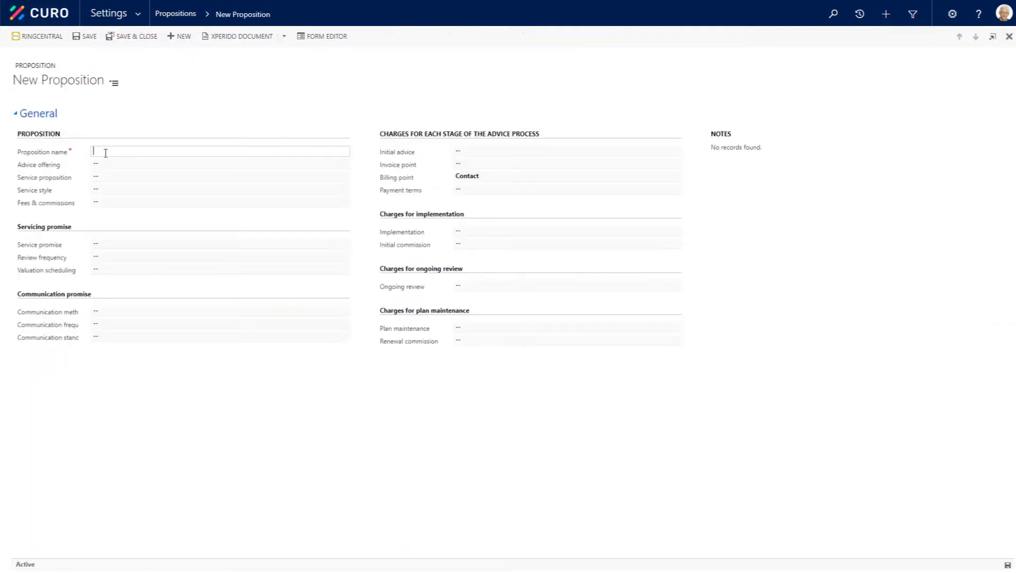
{"action": "type", "text": "Diamond Investment client"}
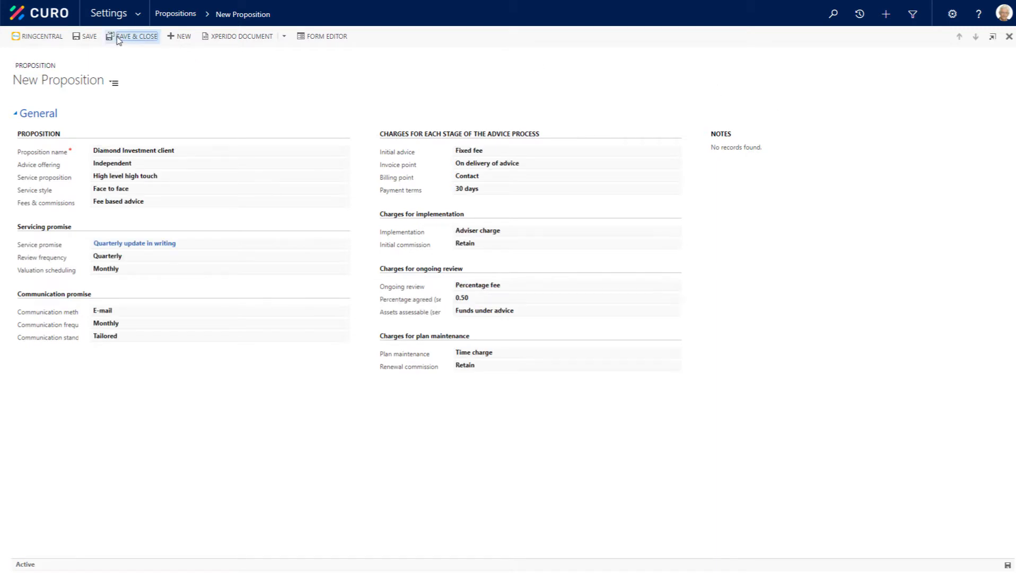
{"action": "left_click", "coordinate": [119, 37]}
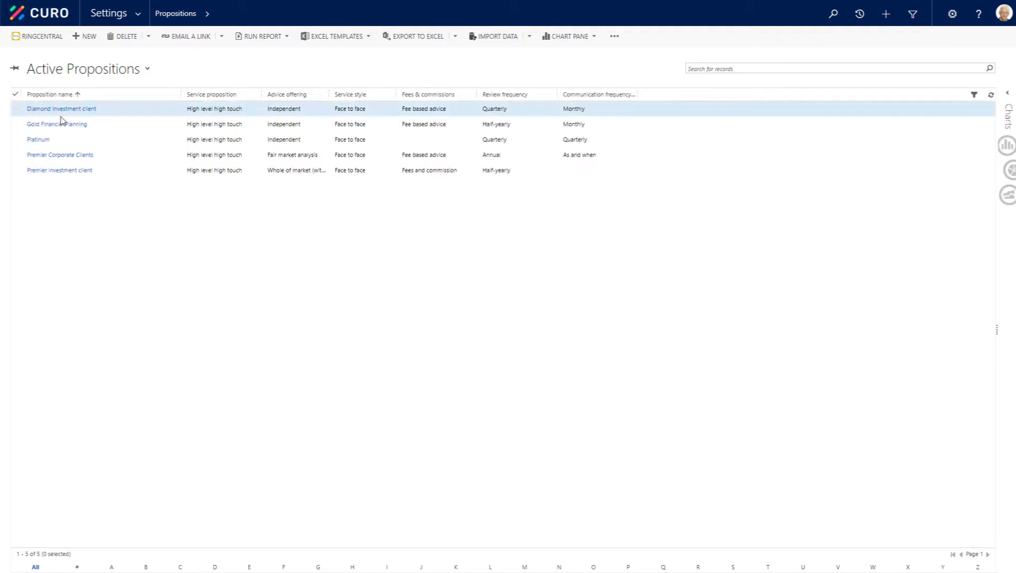
Step: Open the Premier investment client proposition and view the accounts that participate in it
{"action": "double_click", "coordinate": [170, 168]}
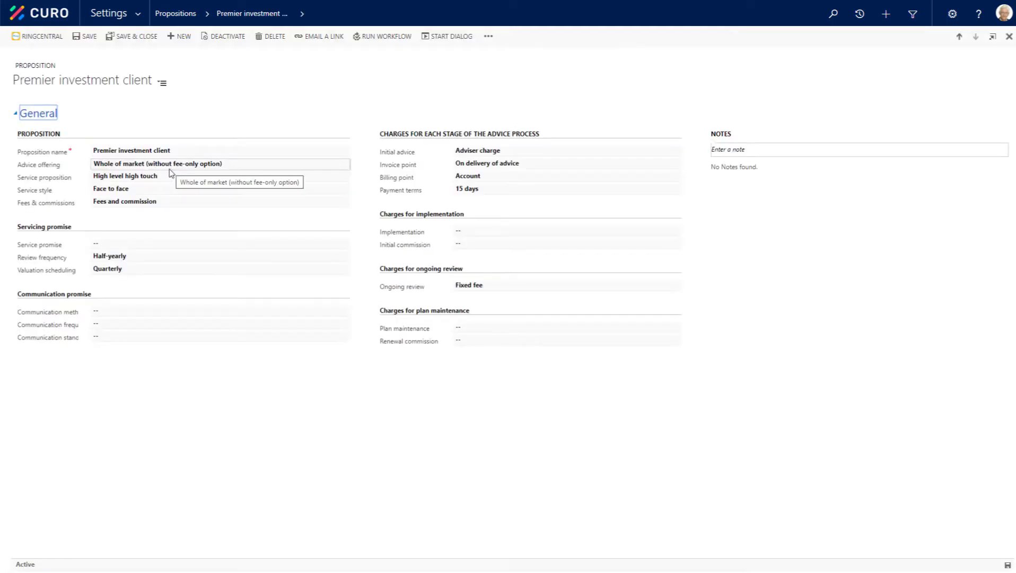
{"action": "left_click", "coordinate": [301, 14]}
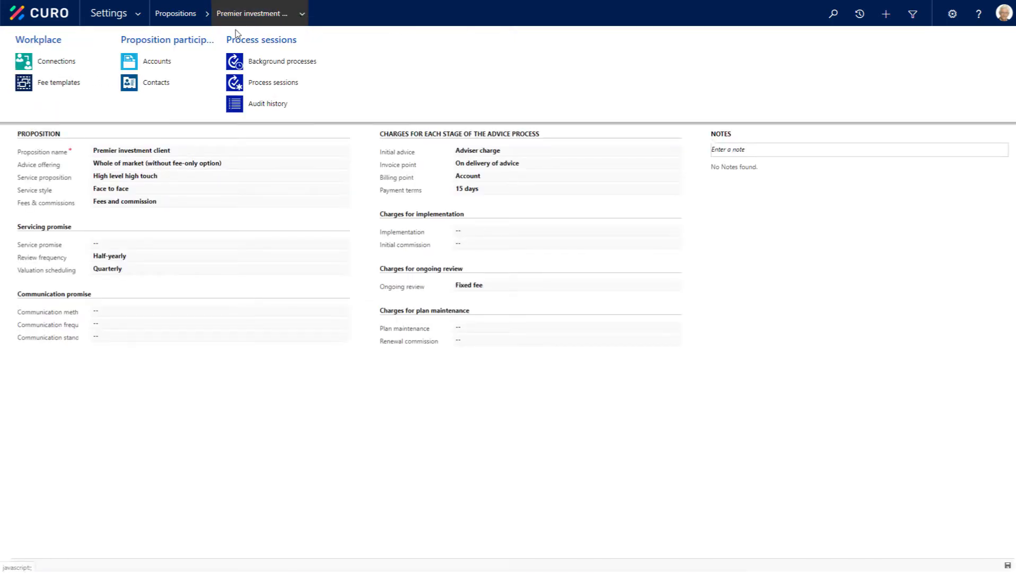
{"action": "left_click", "coordinate": [155, 62]}
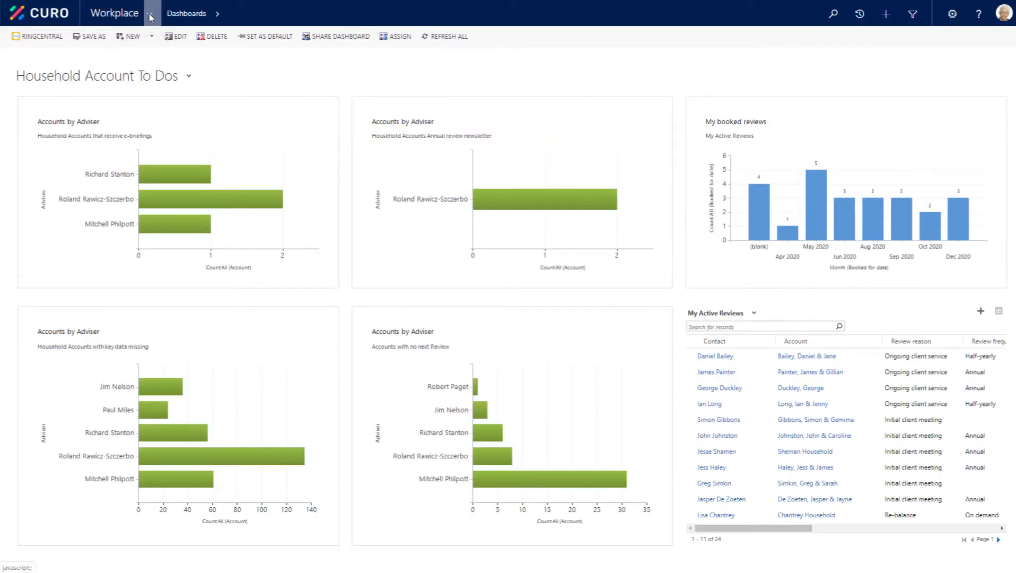
Step: Go to the workplace accounts and switch the list to the Premier Investment Household Accounts view
{"action": "left_click", "coordinate": [151, 16]}
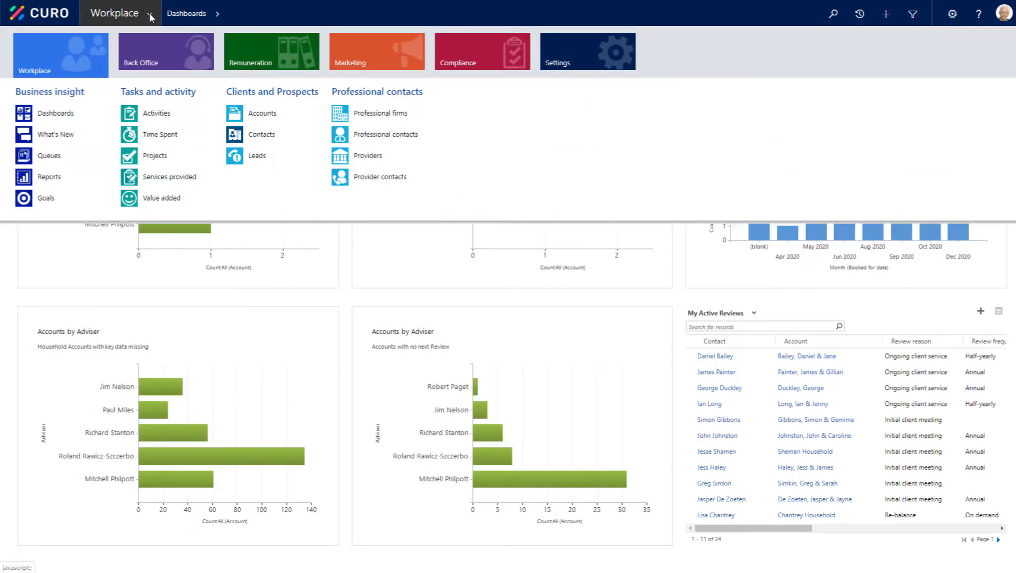
{"action": "left_click", "coordinate": [265, 113]}
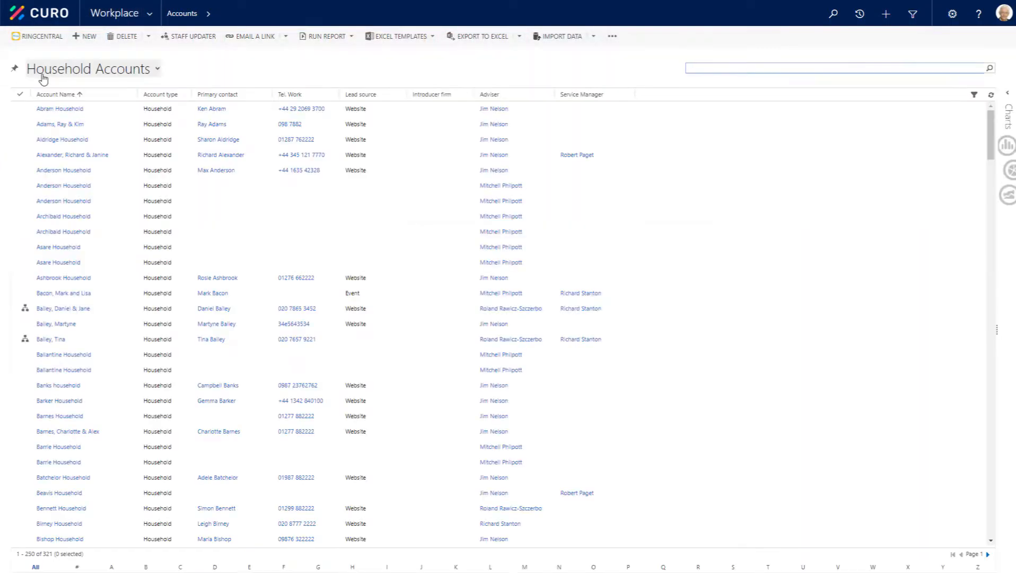
{"action": "left_click", "coordinate": [104, 73]}
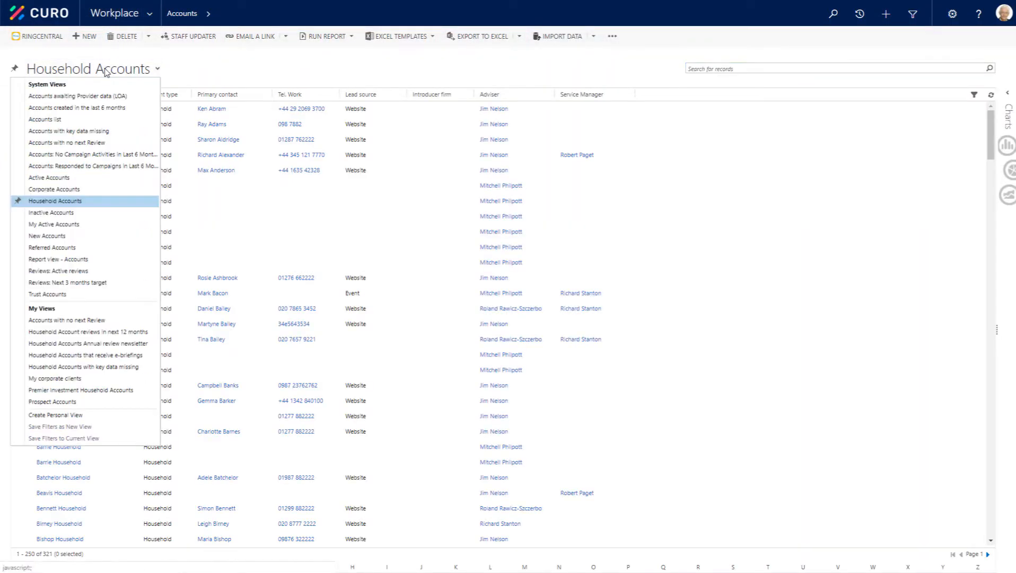
{"action": "left_click", "coordinate": [92, 391]}
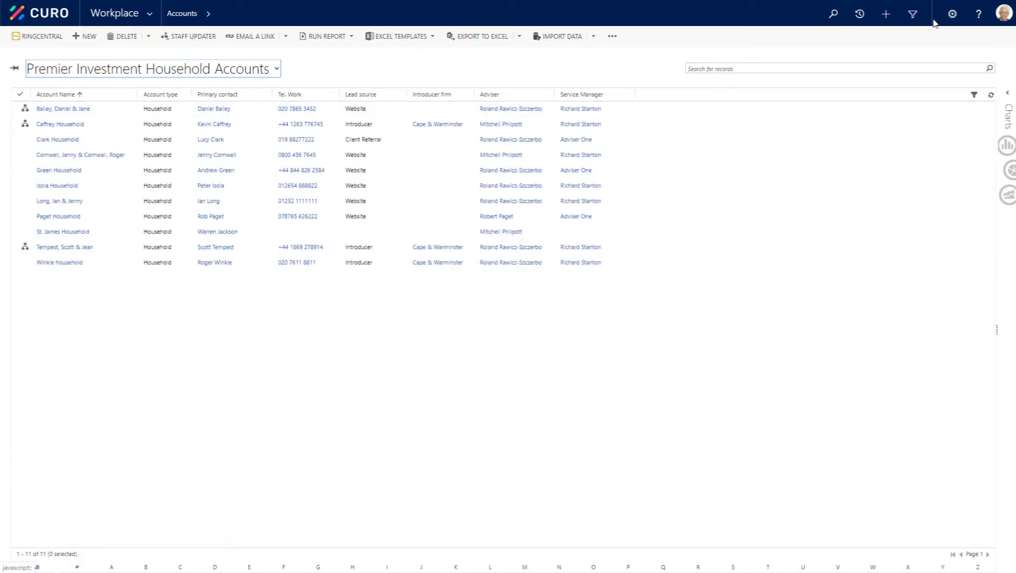
Step: Examine the detailed criteria of the Premier Investment Household Accounts view in Advanced Find, save the view and close the query window
{"action": "left_click", "coordinate": [911, 15]}
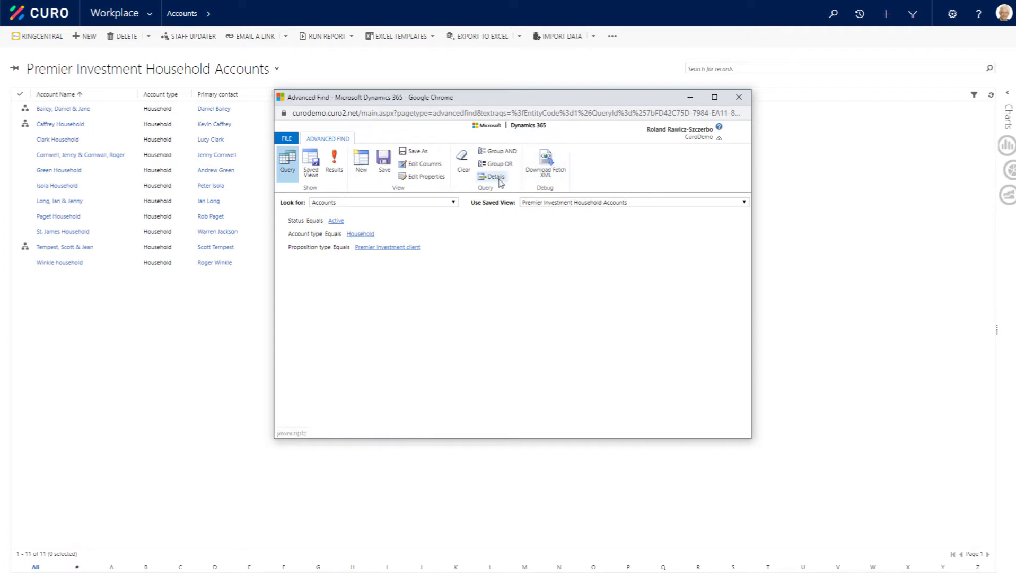
{"action": "left_click", "coordinate": [496, 177]}
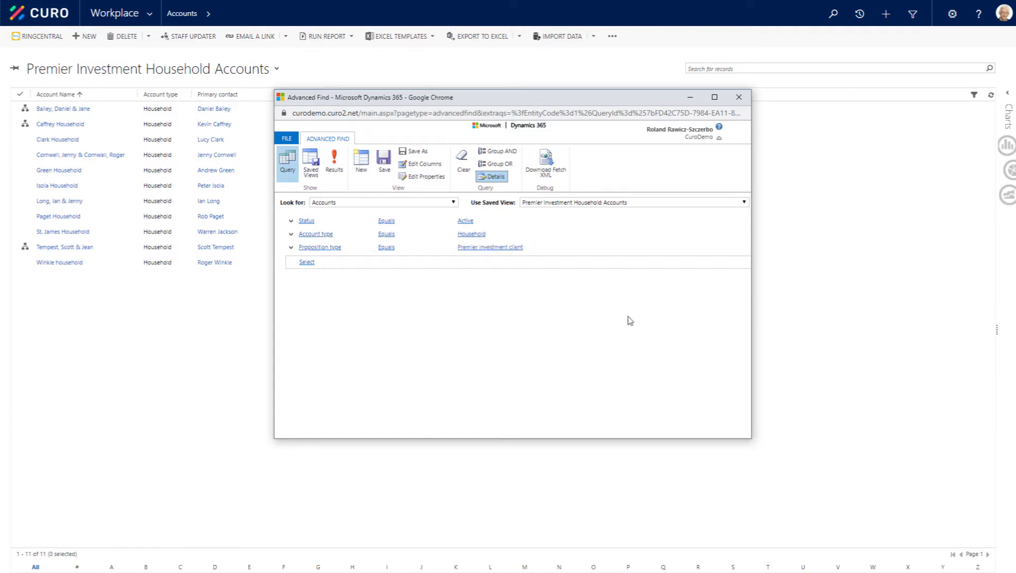
{"action": "left_click", "coordinate": [389, 164]}
{"action": "left_click", "coordinate": [738, 97]}
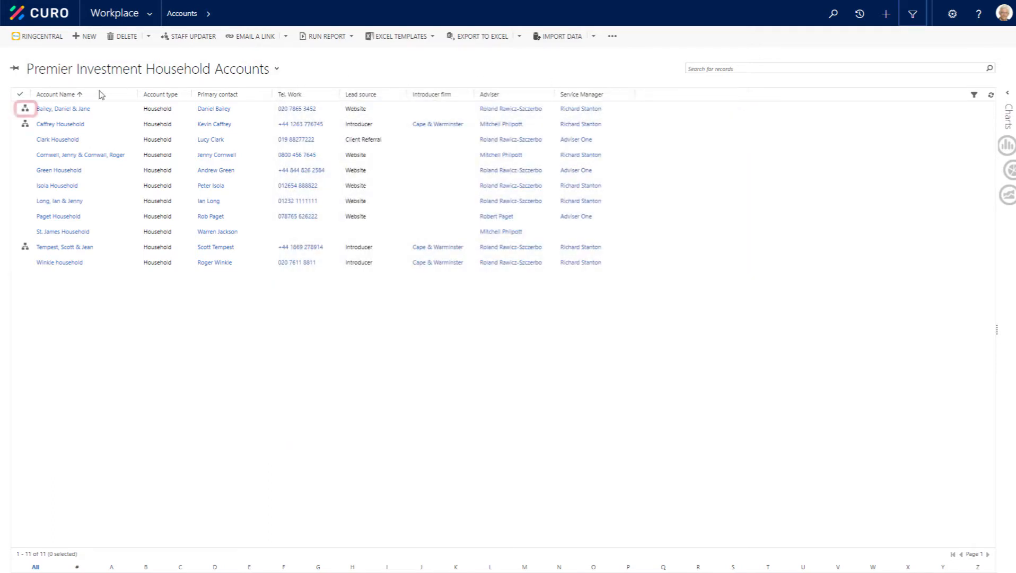
Step: View the hierarchy of the first household account in the list and return to the home dashboard
{"action": "left_click", "coordinate": [25, 109]}
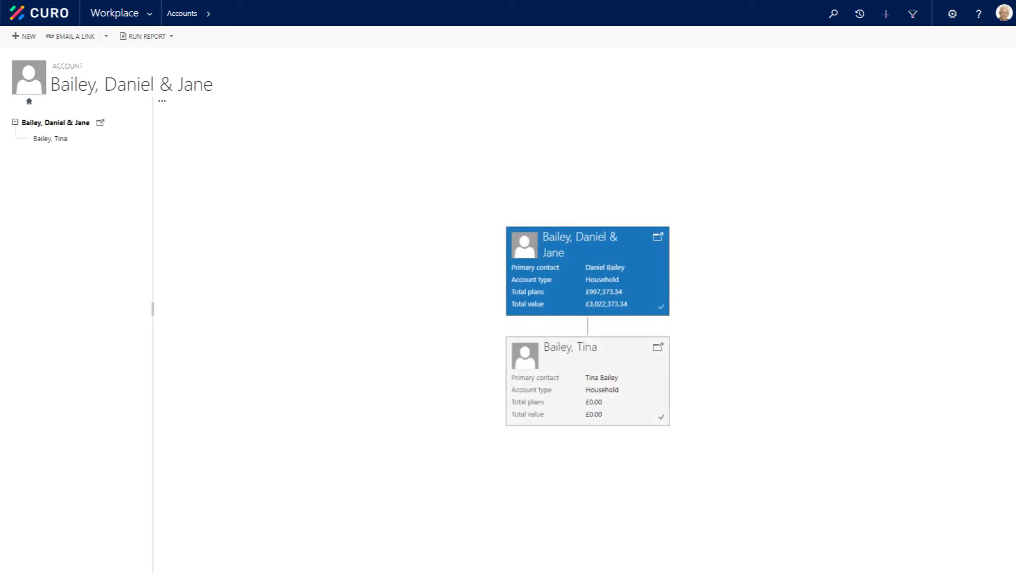
{"action": "left_click", "coordinate": [54, 17]}
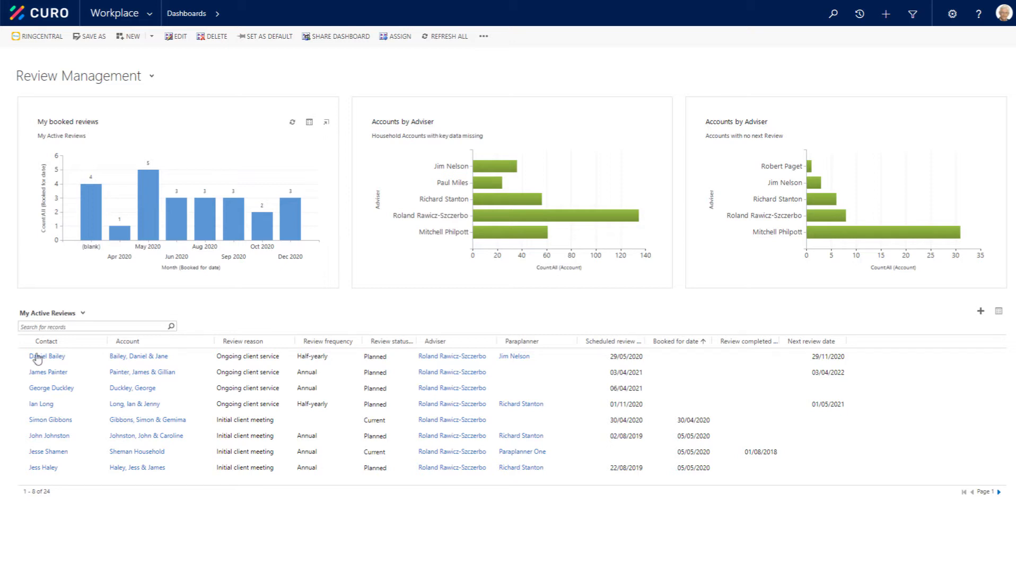
Step: Open the first half-yearly ongoing client service review in My Active Reviews and set its Booked for date to 28/05/2020
{"action": "left_click", "coordinate": [195, 360]}
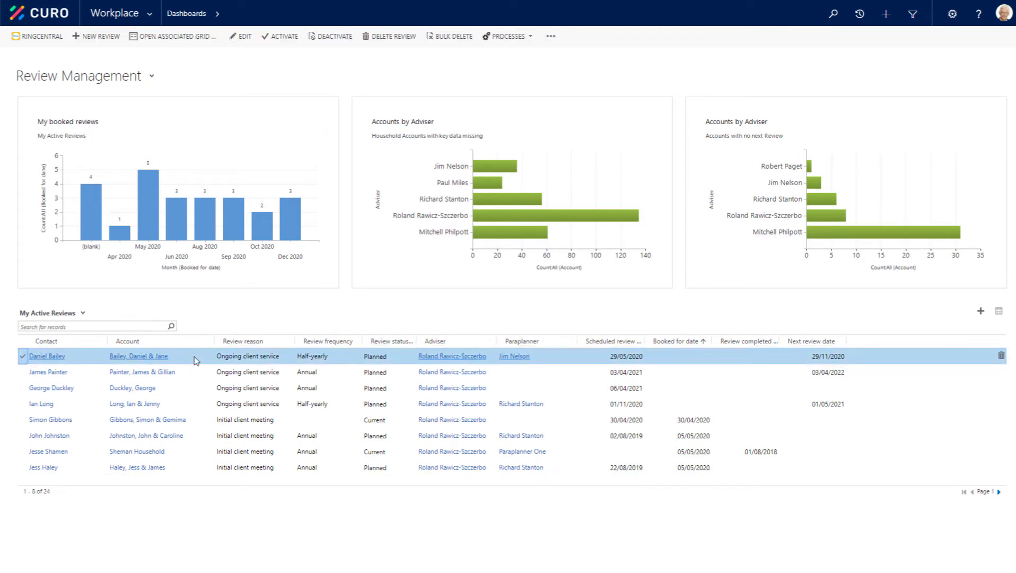
{"action": "double_click", "coordinate": [194, 360]}
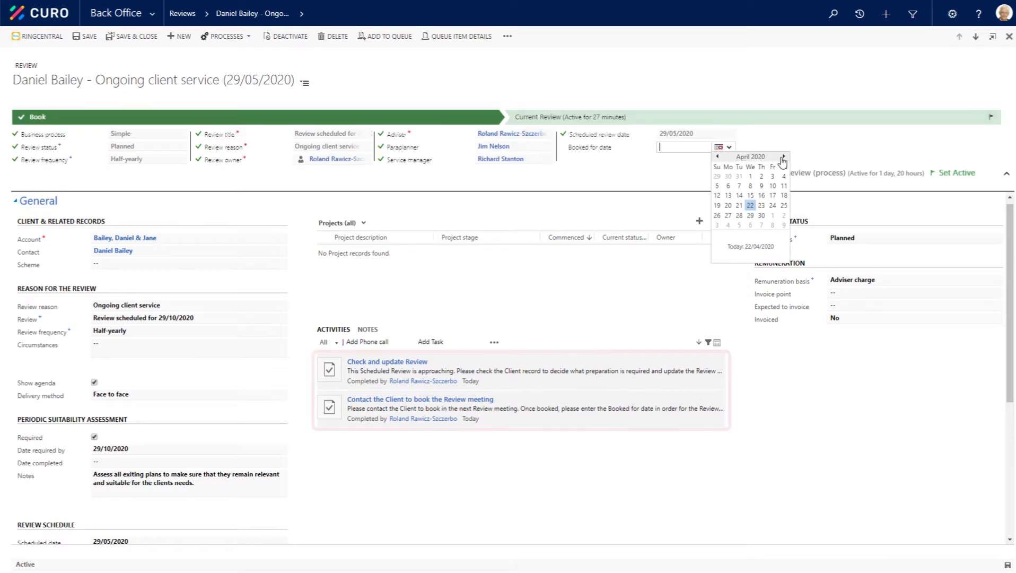
{"action": "left_click", "coordinate": [784, 158]}
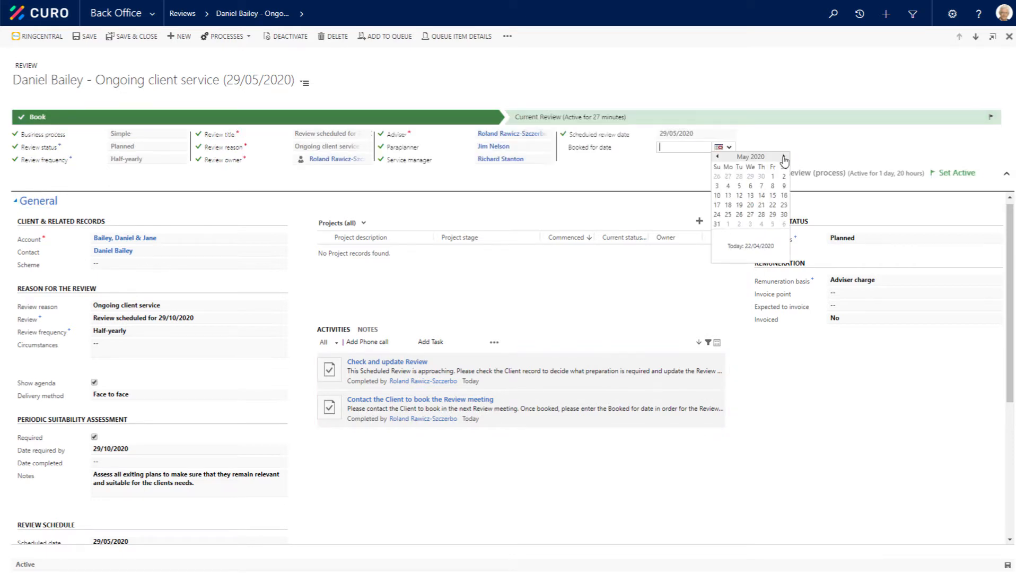
{"action": "left_click", "coordinate": [762, 215]}
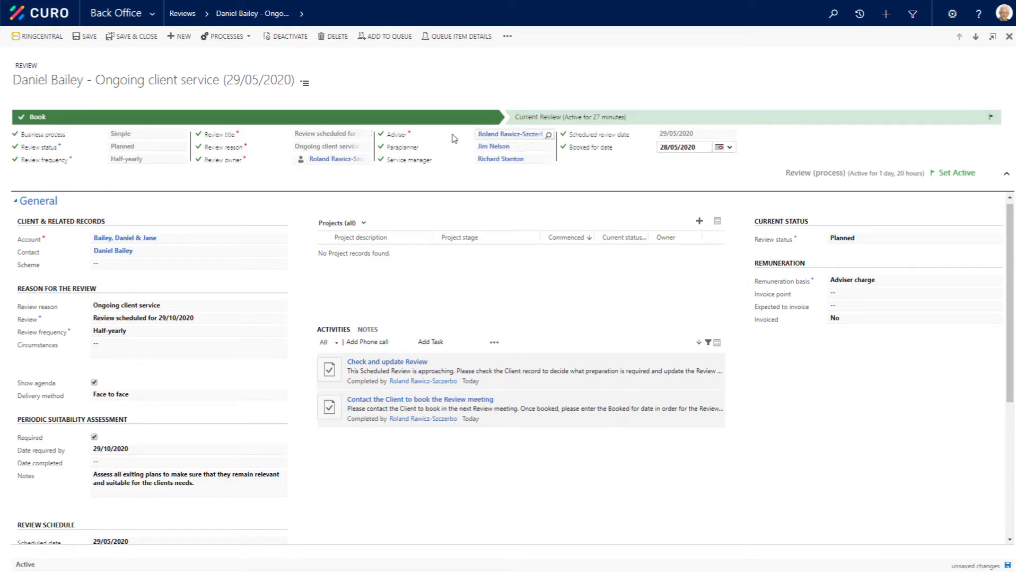
Step: Set the review status to Meeting booked and save the review
{"action": "left_click", "coordinate": [150, 146]}
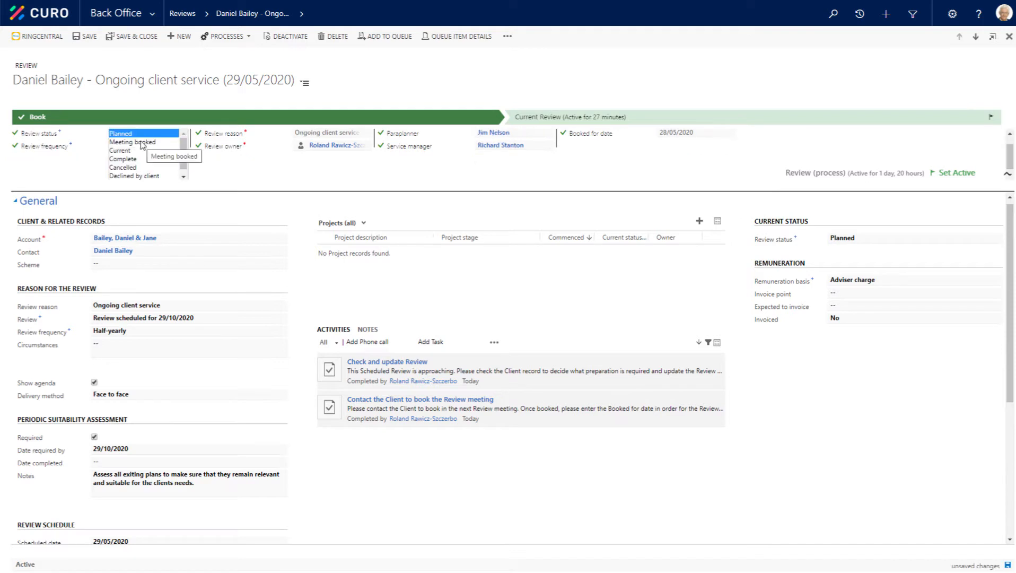
{"action": "left_click", "coordinate": [143, 145]}
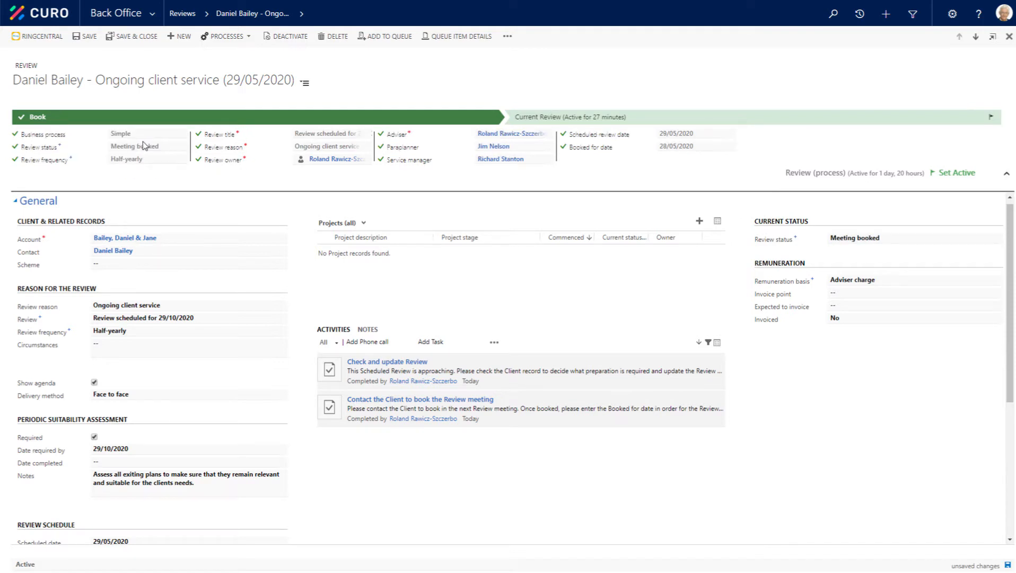
{"action": "left_click", "coordinate": [85, 39]}
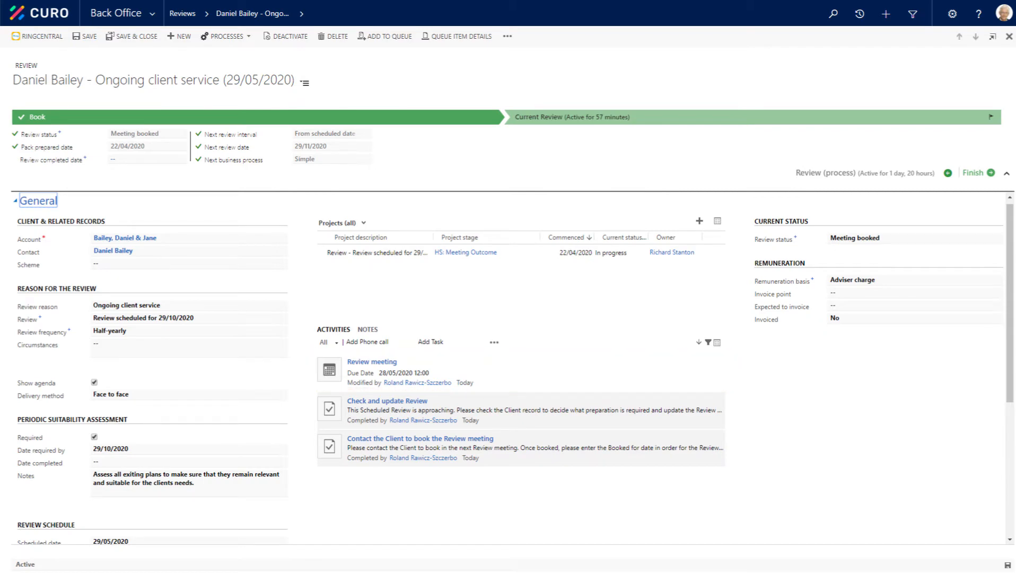
Step: Open the review's project, mark its Confirm Meeting with Client task complete and open the Prepare Meeting Pack task
{"action": "left_click", "coordinate": [377, 257]}
{"action": "double_click", "coordinate": [375, 257]}
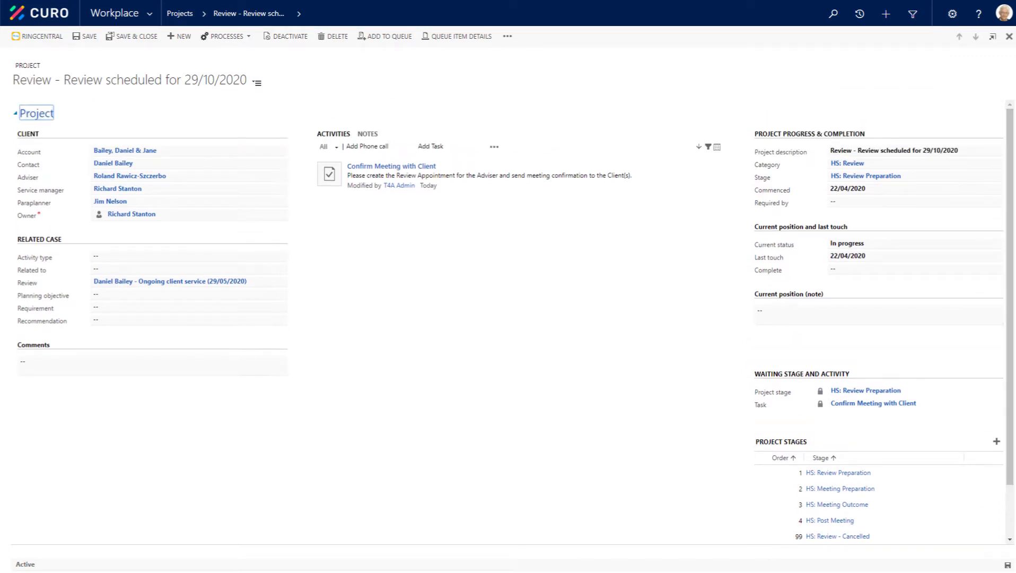
{"action": "left_click", "coordinate": [335, 179]}
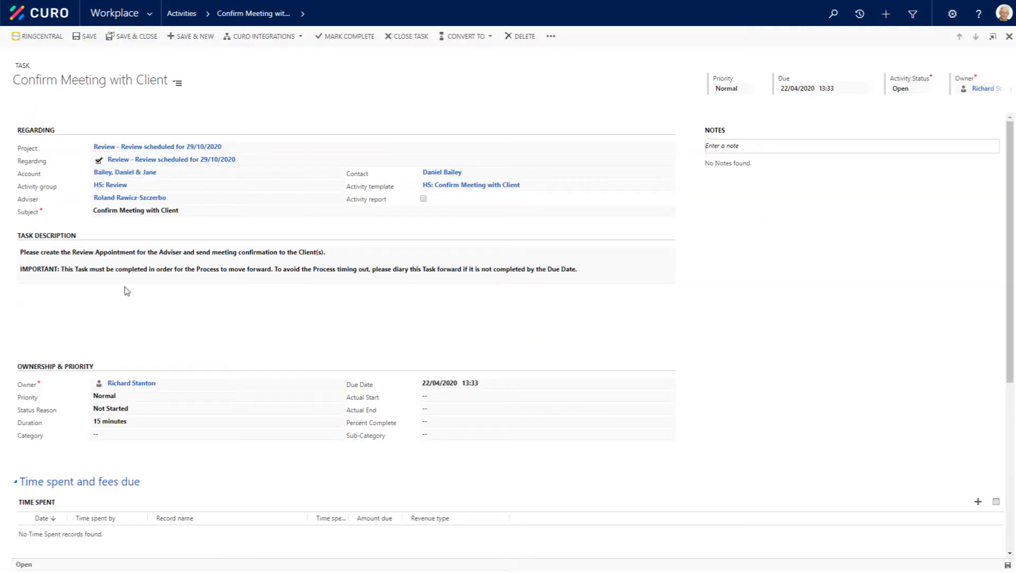
{"action": "left_click", "coordinate": [351, 37]}
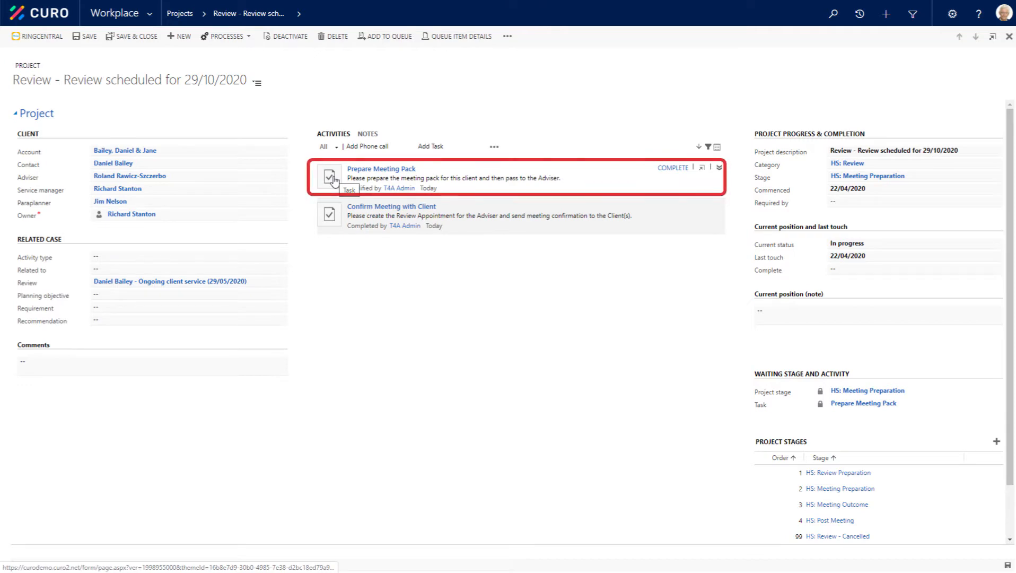
{"action": "left_click", "coordinate": [333, 180]}
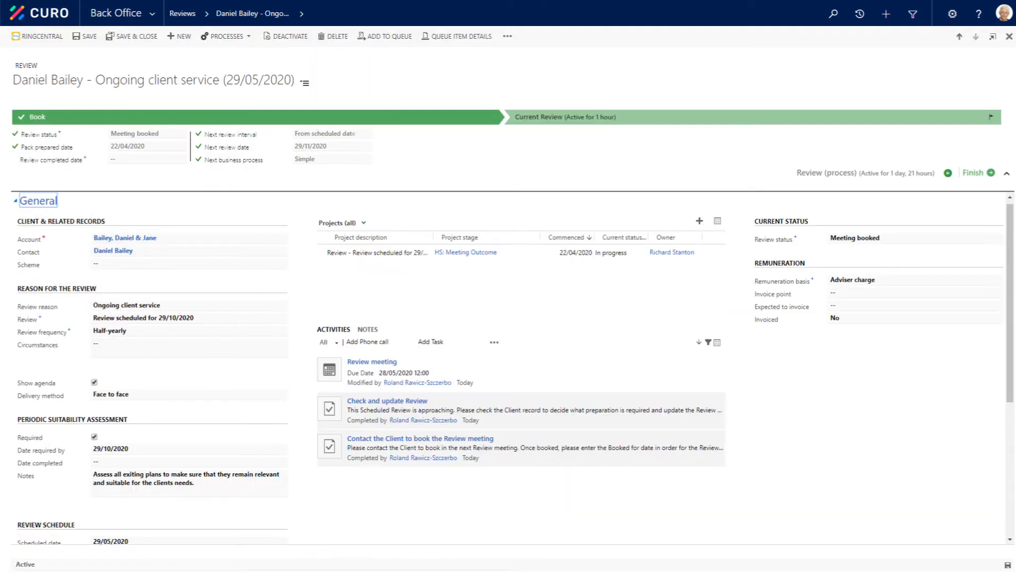
Step: Open the household account linked to the review and start an XperiDo document from it
{"action": "left_click", "coordinate": [41, 241]}
{"action": "left_click", "coordinate": [122, 239]}
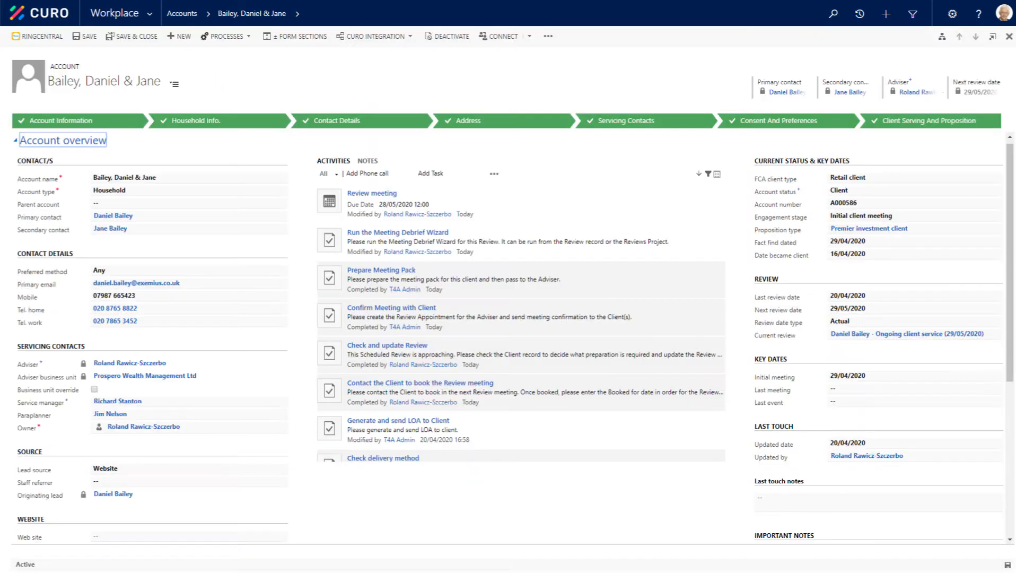
{"action": "left_click", "coordinate": [549, 37]}
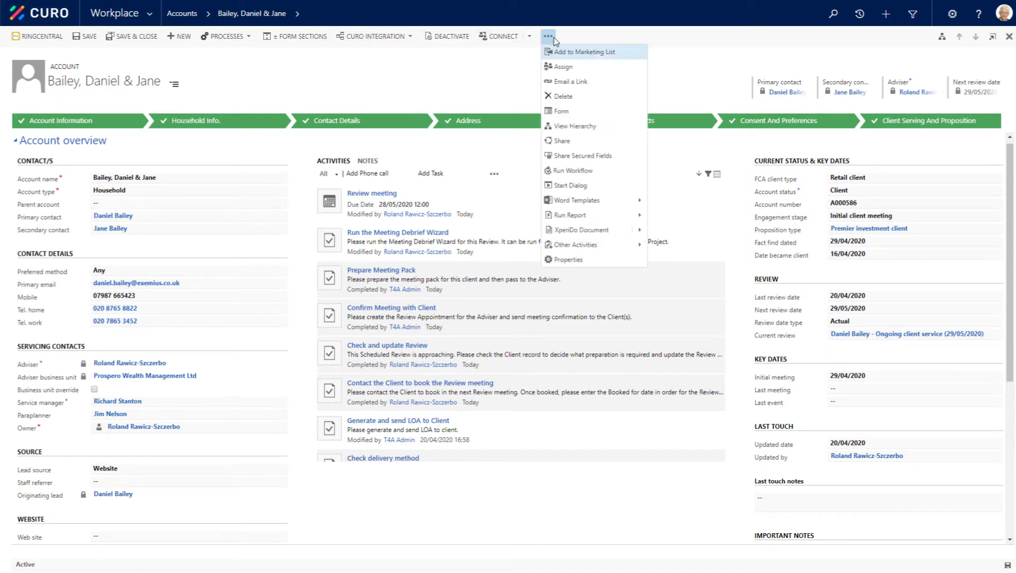
{"action": "left_click", "coordinate": [578, 232]}
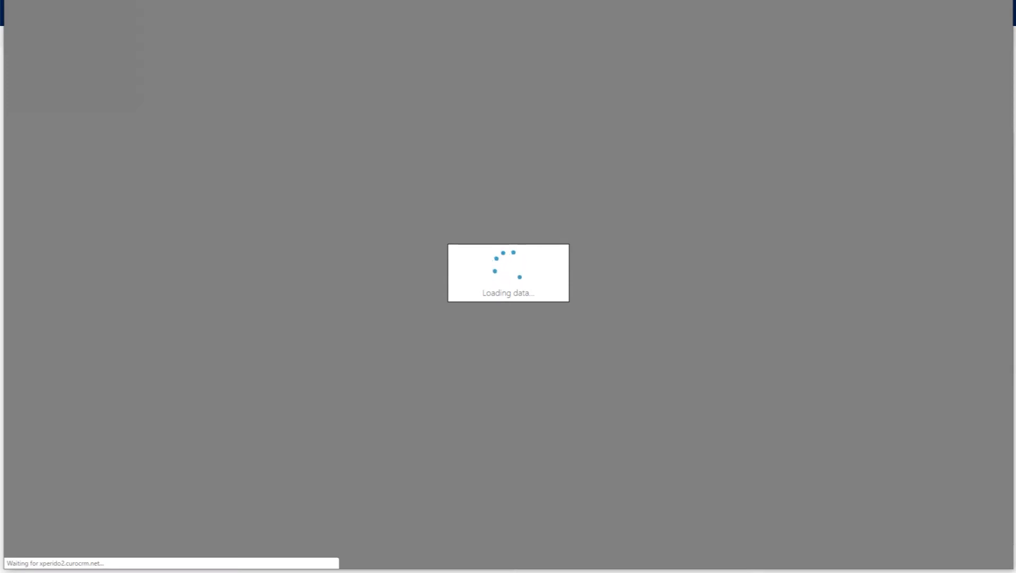
{"action": "key", "text": "alt+Tab"}
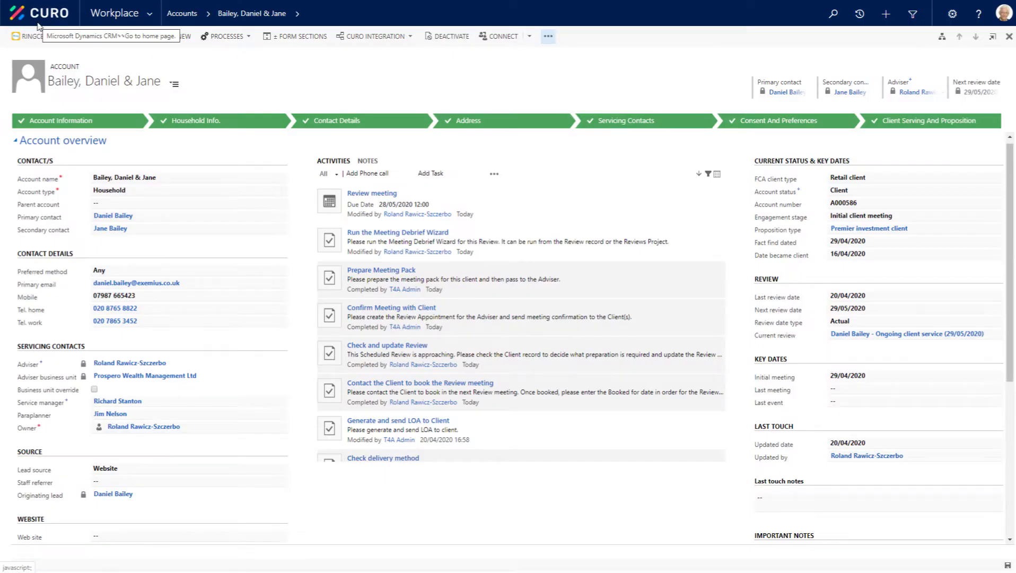
Step: Generate the review fact find document for the household and examine its sections from the cover and personal details through to ID verification
{"action": "left_click", "coordinate": [548, 36]}
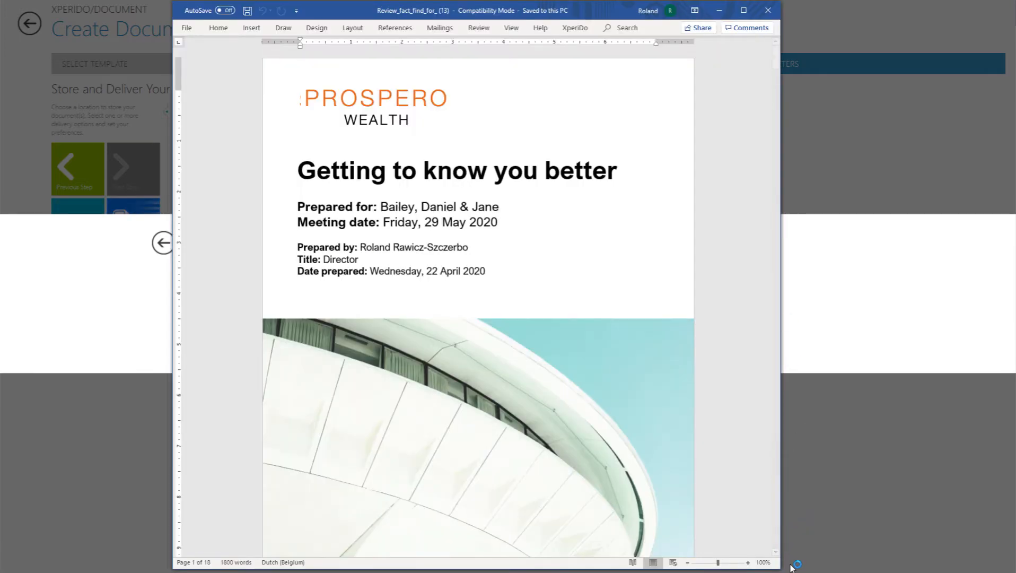
{"action": "left_click", "coordinate": [776, 552]}
{"action": "left_click", "coordinate": [777, 552]}
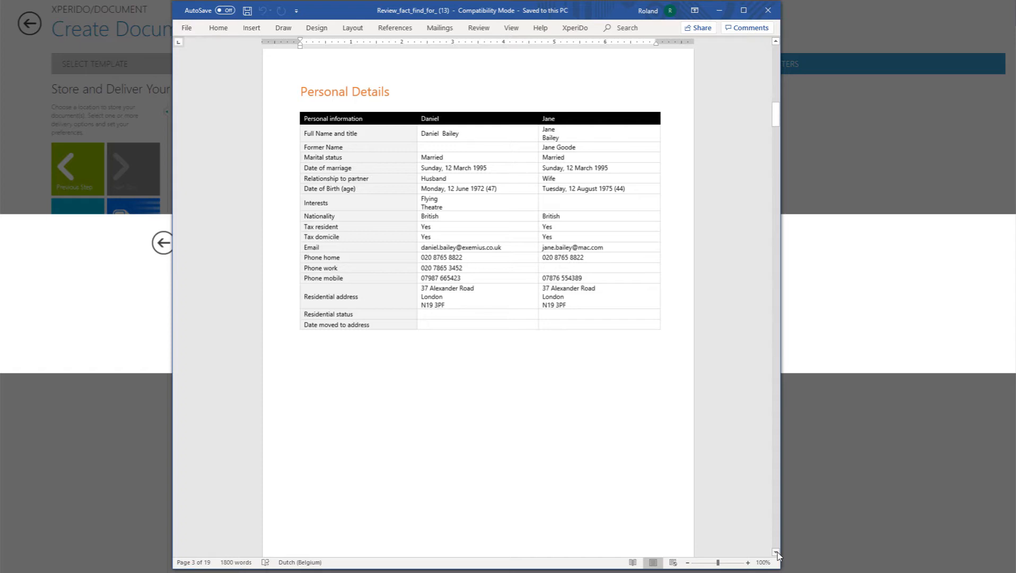
{"action": "left_click", "coordinate": [777, 552]}
{"action": "left_click", "coordinate": [776, 553]}
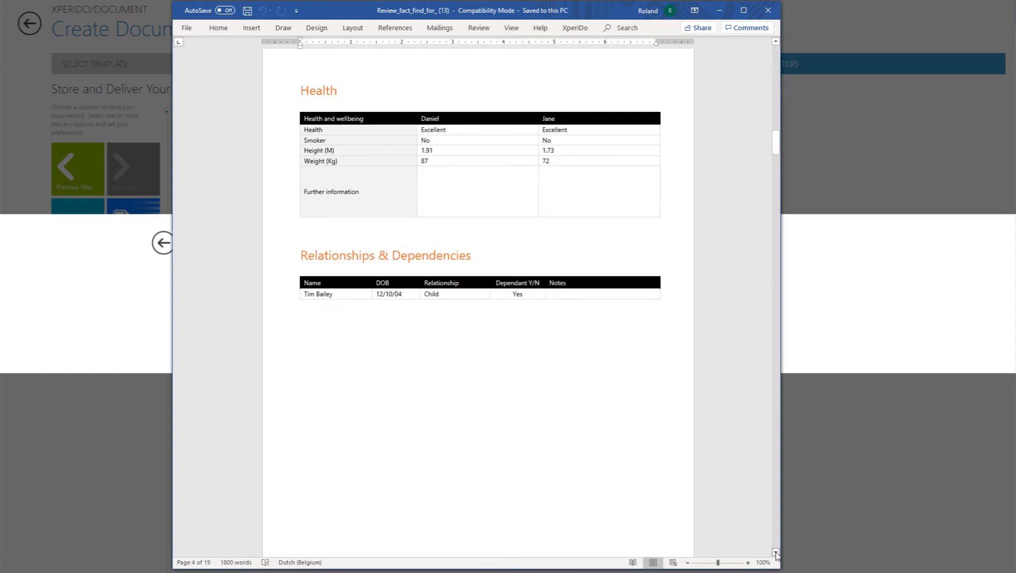
{"action": "left_click", "coordinate": [776, 552]}
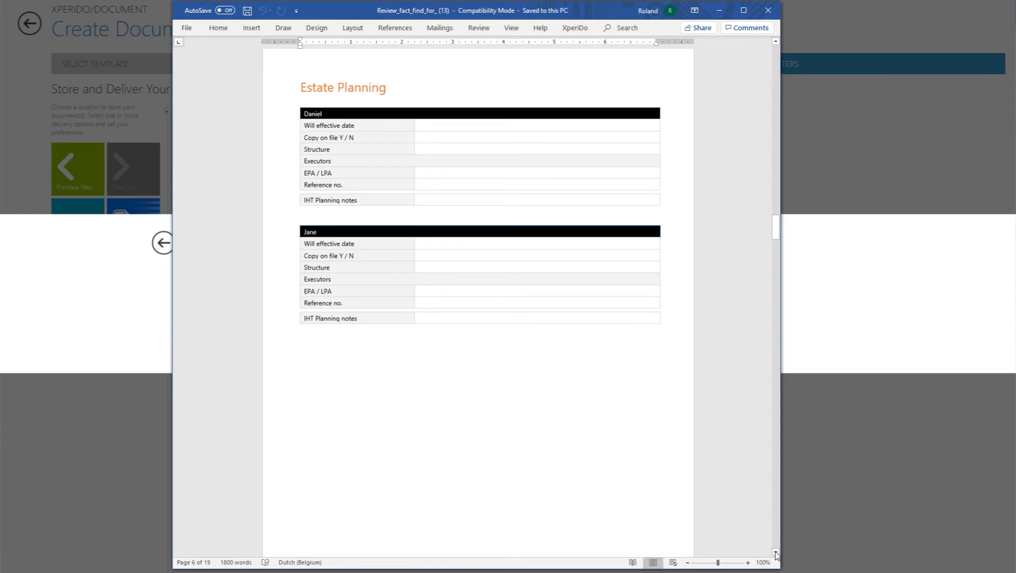
{"action": "left_click", "coordinate": [776, 552]}
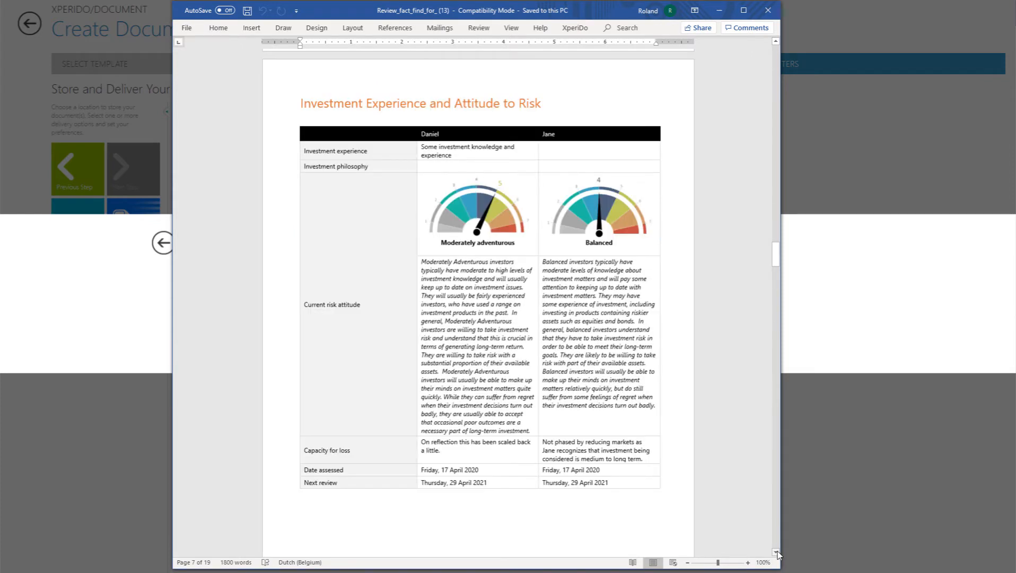
{"action": "left_click", "coordinate": [777, 552]}
{"action": "left_click", "coordinate": [777, 552]}
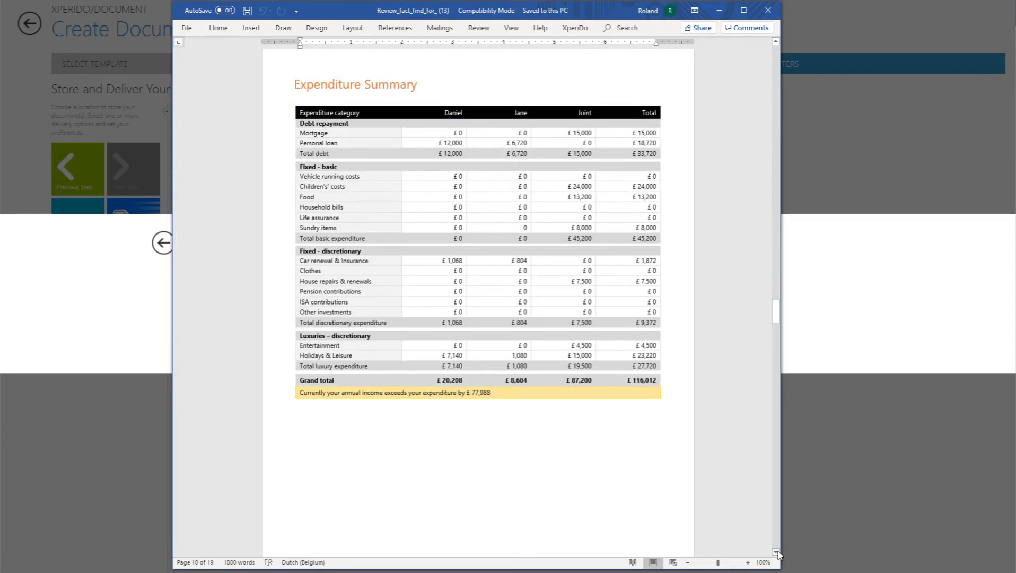
{"action": "left_click", "coordinate": [777, 552]}
{"action": "left_click", "coordinate": [776, 552]}
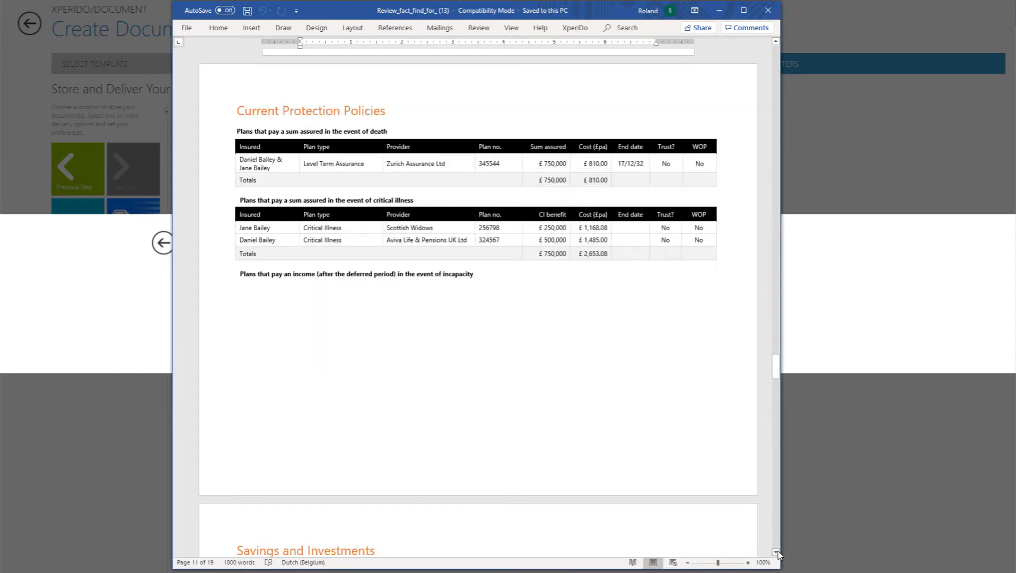
{"action": "left_click", "coordinate": [777, 552]}
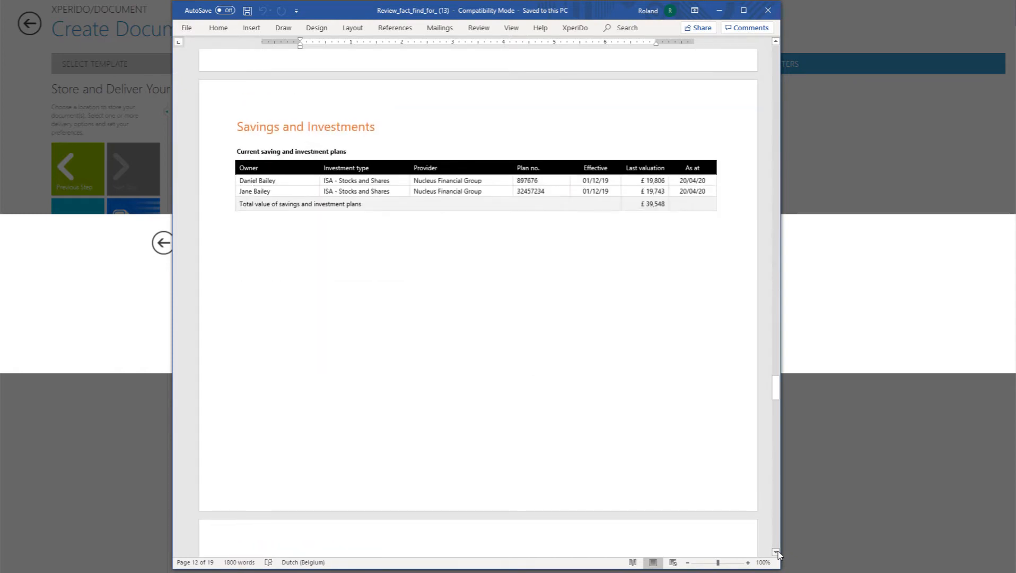
{"action": "left_click", "coordinate": [776, 552]}
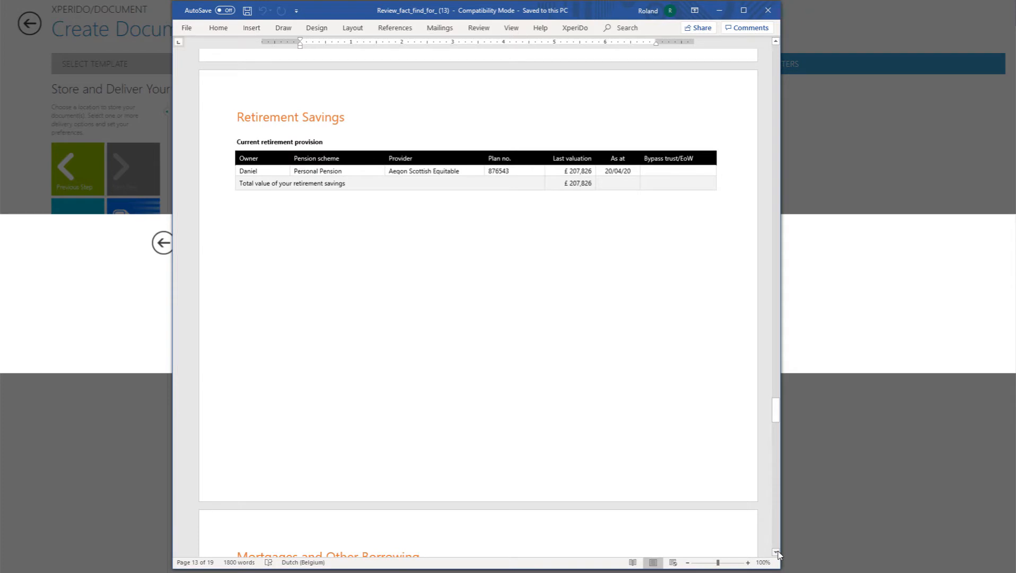
{"action": "left_click", "coordinate": [776, 552]}
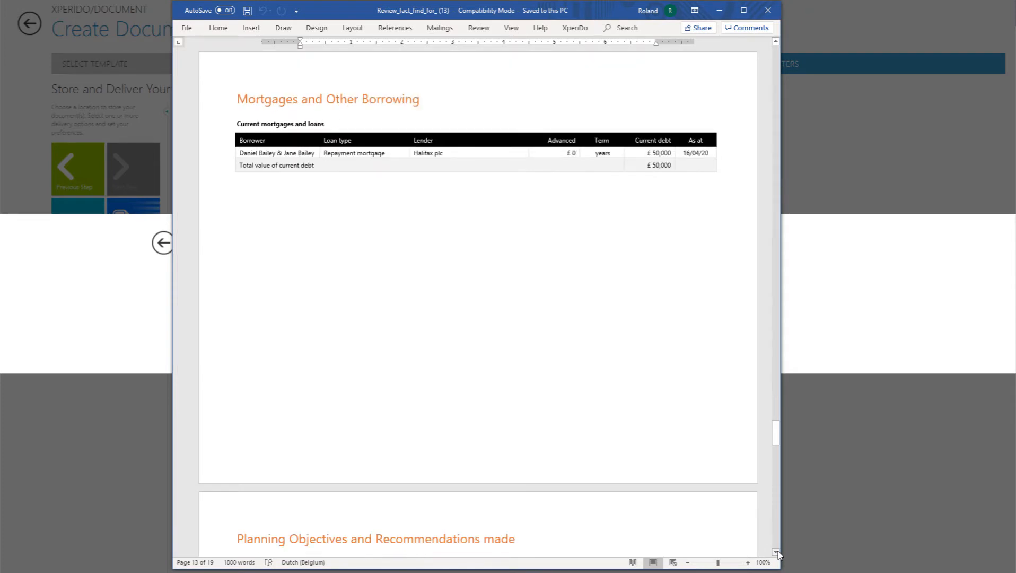
{"action": "left_click", "coordinate": [777, 552]}
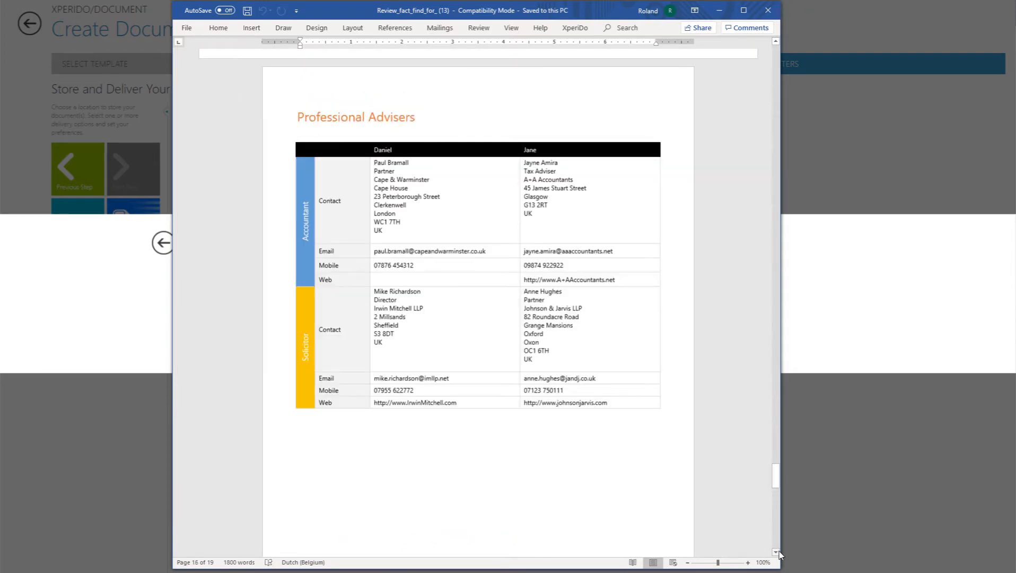
{"action": "left_click", "coordinate": [776, 552]}
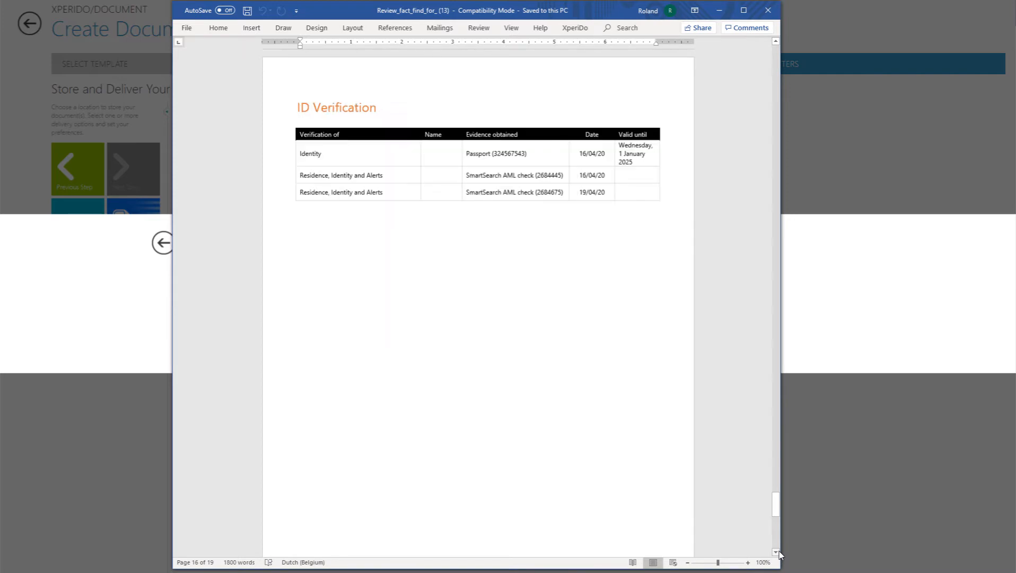
{"action": "left_click", "coordinate": [777, 552]}
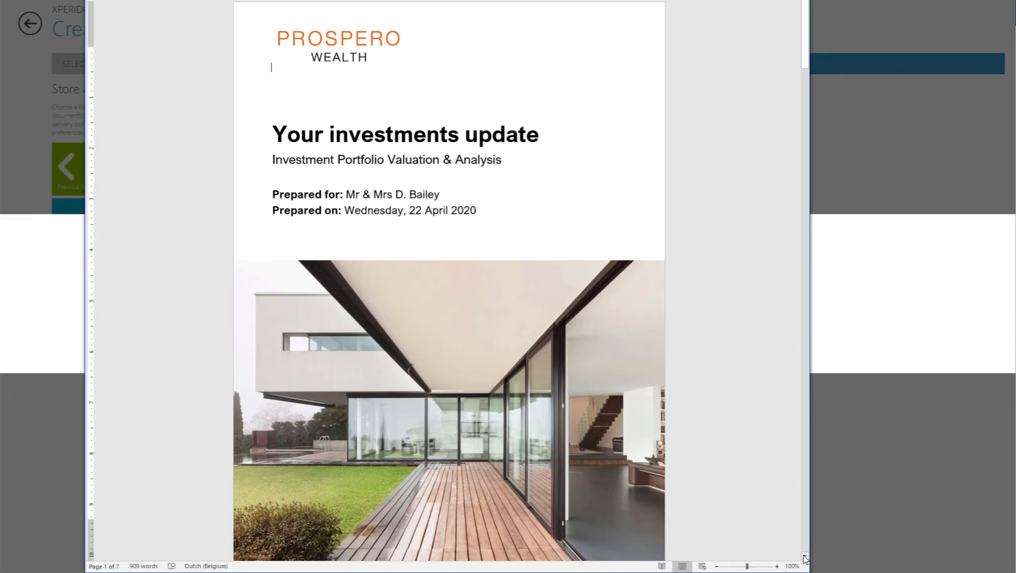
Step: Examine the investments update report's valuation, fund and allocation pages, and the client account statement's time spent and income sections
{"action": "left_click", "coordinate": [804, 556]}
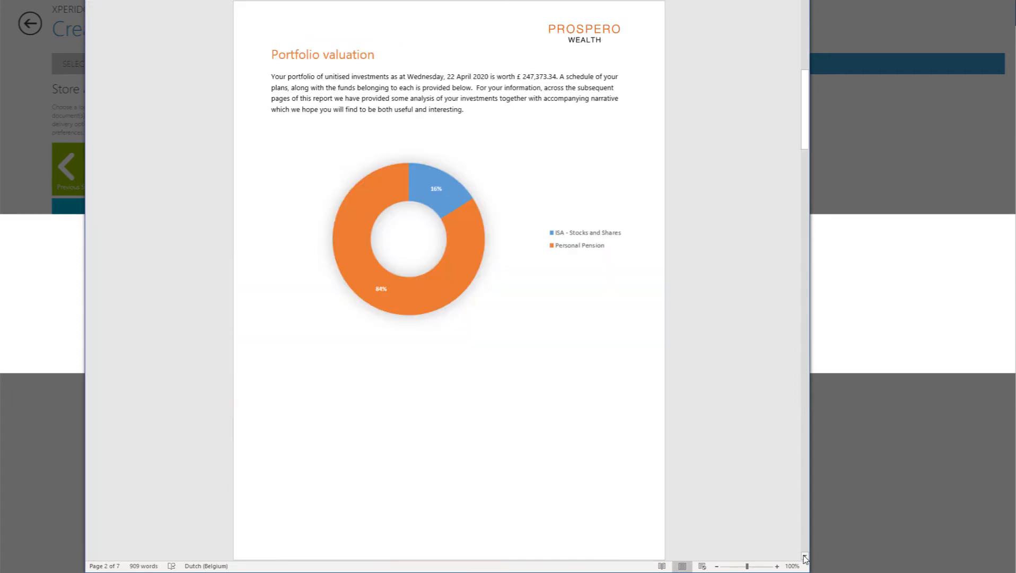
{"action": "left_click", "coordinate": [804, 556]}
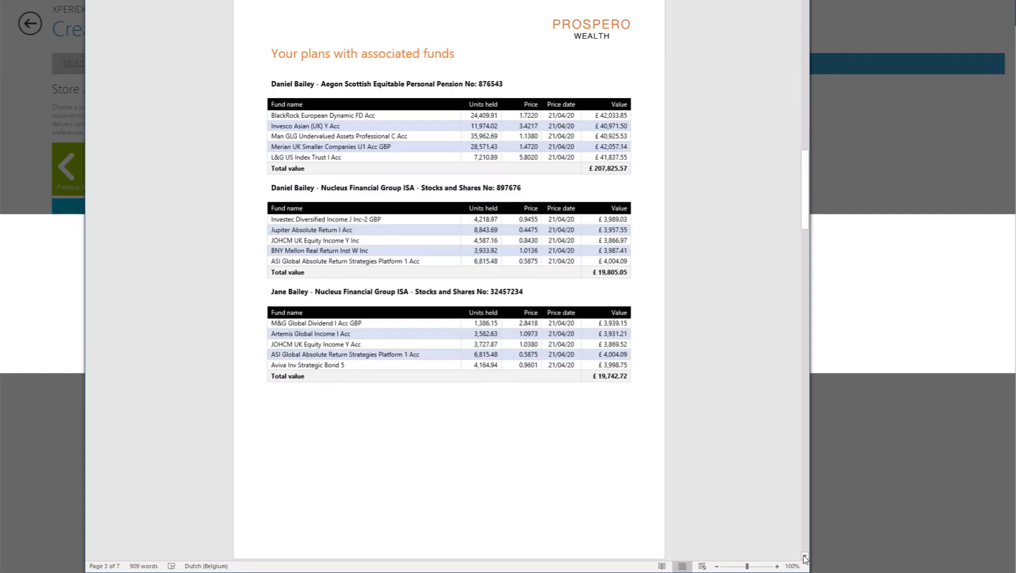
{"action": "left_click", "coordinate": [804, 557]}
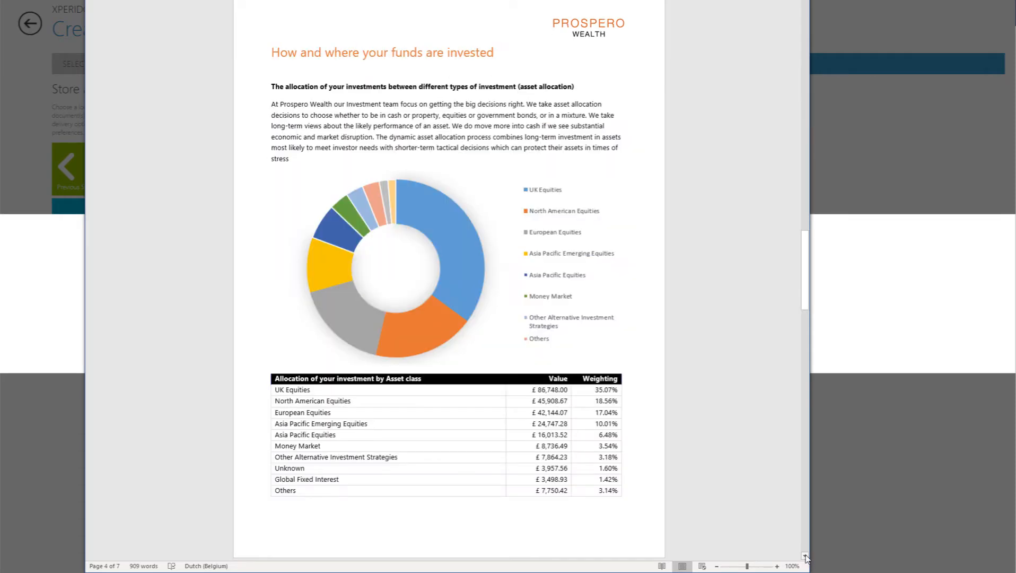
{"action": "left_click", "coordinate": [805, 557]}
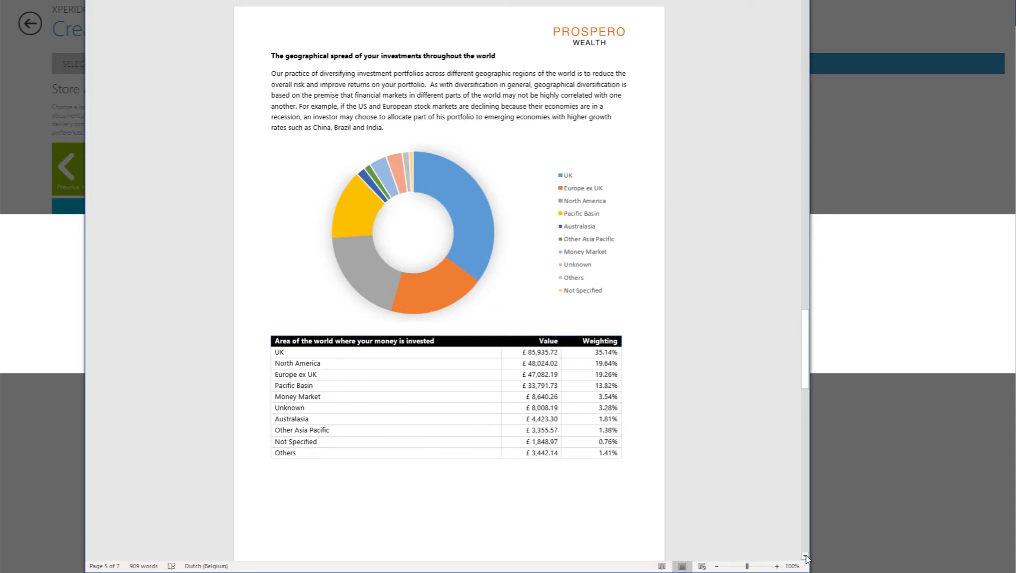
{"action": "left_click", "coordinate": [805, 556]}
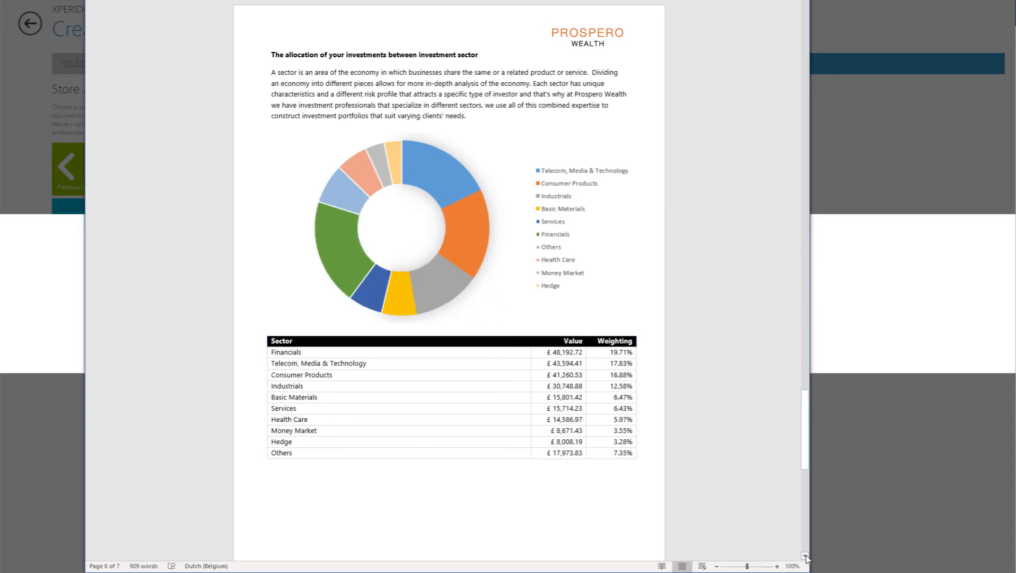
{"action": "left_click", "coordinate": [805, 556]}
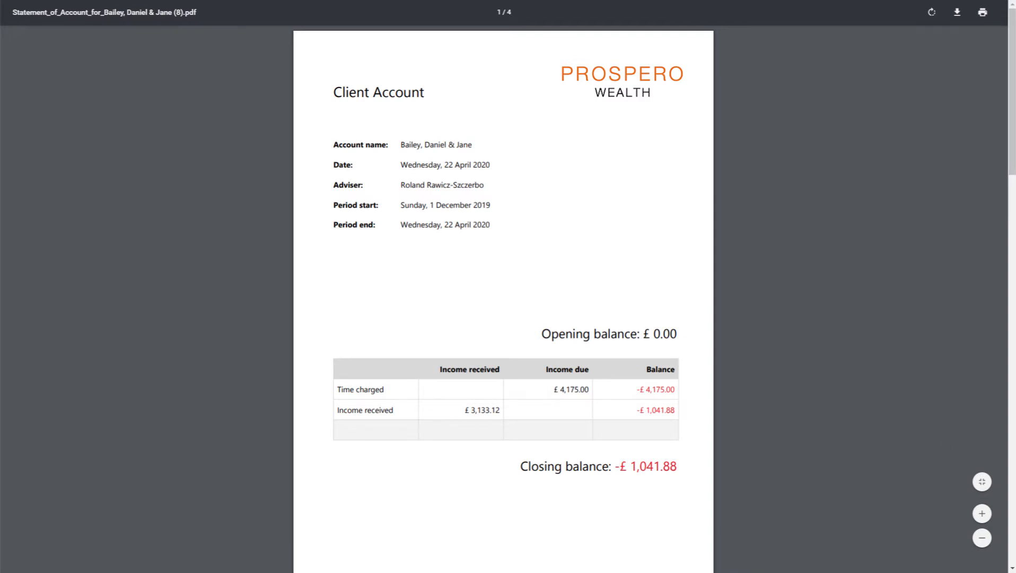
{"action": "scroll", "coordinate": [504, 297], "scroll_direction": "down", "scroll_amount": 10}
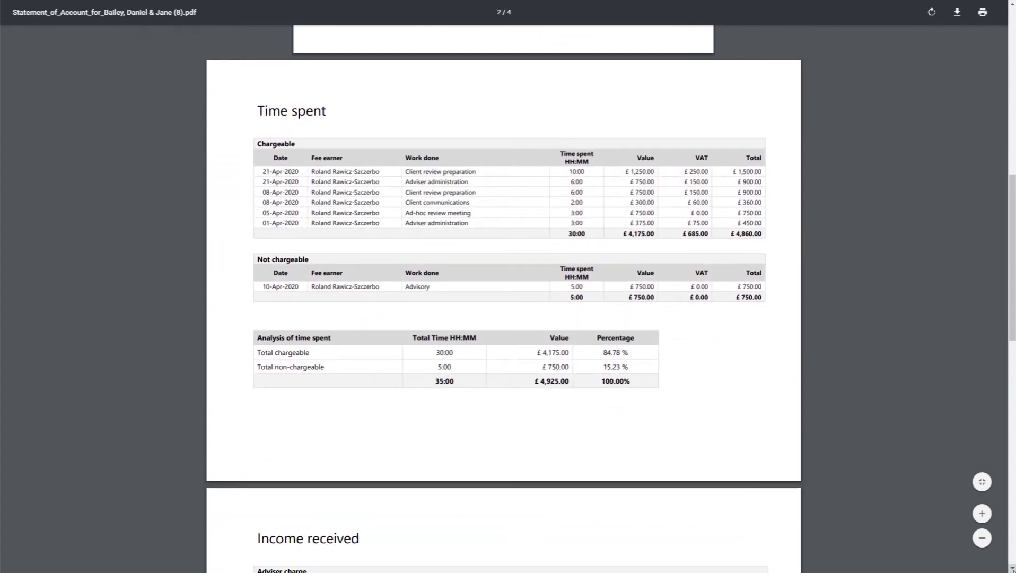
{"action": "scroll", "coordinate": [504, 297], "scroll_direction": "down", "scroll_amount": 8}
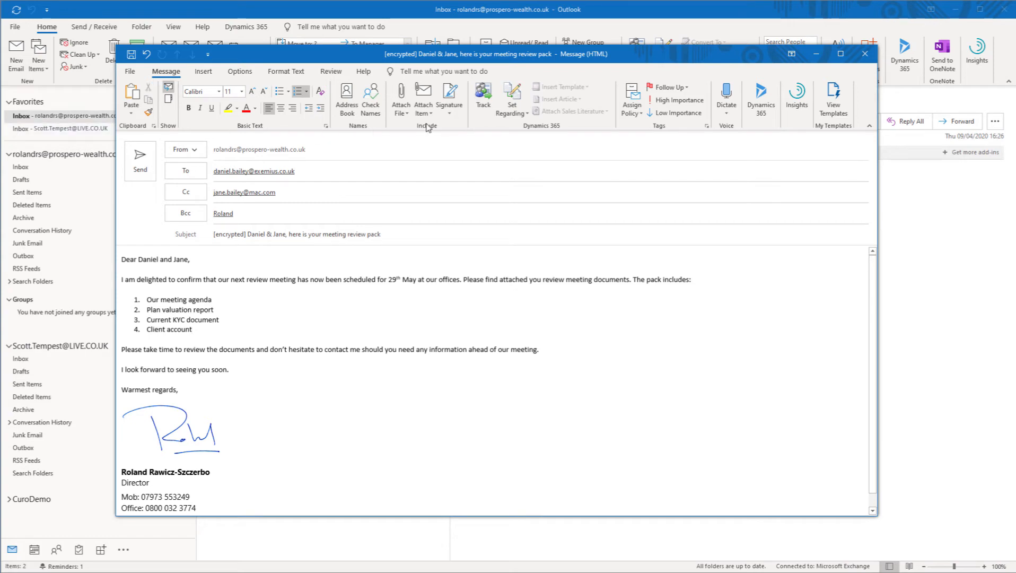
Step: In Outlook, attach the agenda, fund breakdown, review fact find and statement of account to the encrypted meeting review pack e-mail and send it
{"action": "left_click", "coordinate": [401, 96]}
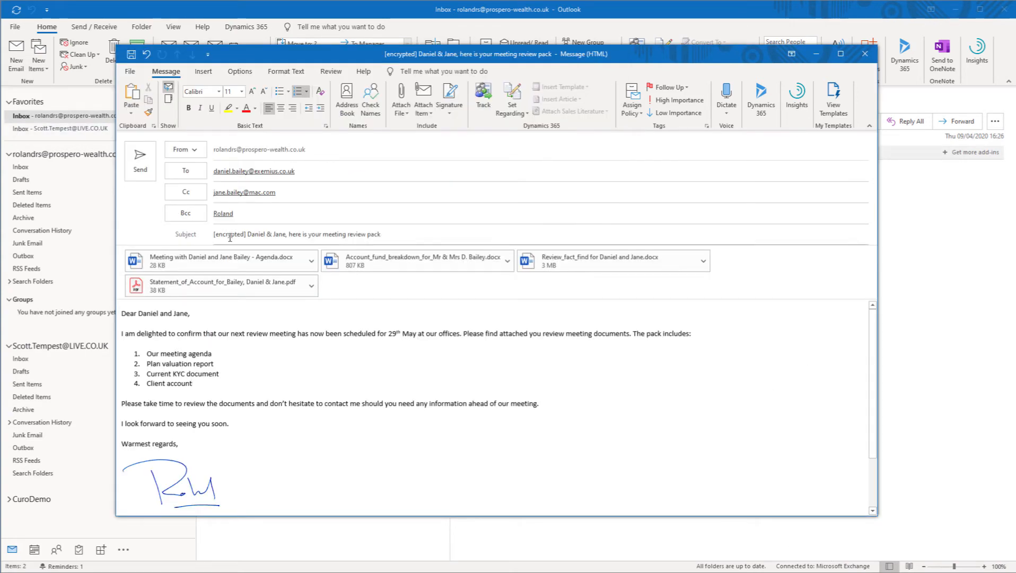
{"action": "left_click", "coordinate": [133, 161]}
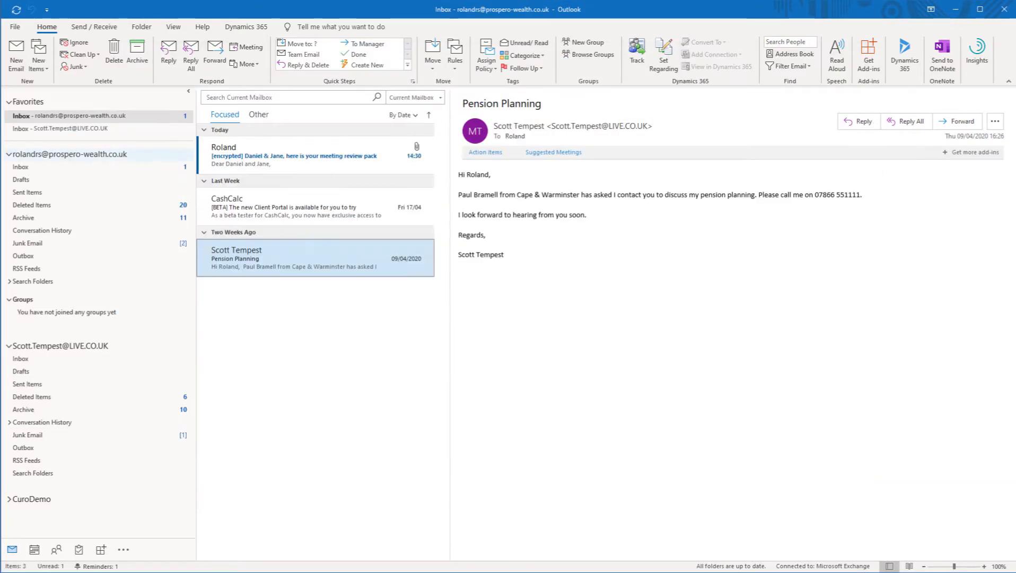
Step: Track the meeting review pack e-mail in Dynamics 365 with the couple's household account as its regarding record, and open that account
{"action": "left_click", "coordinate": [360, 166]}
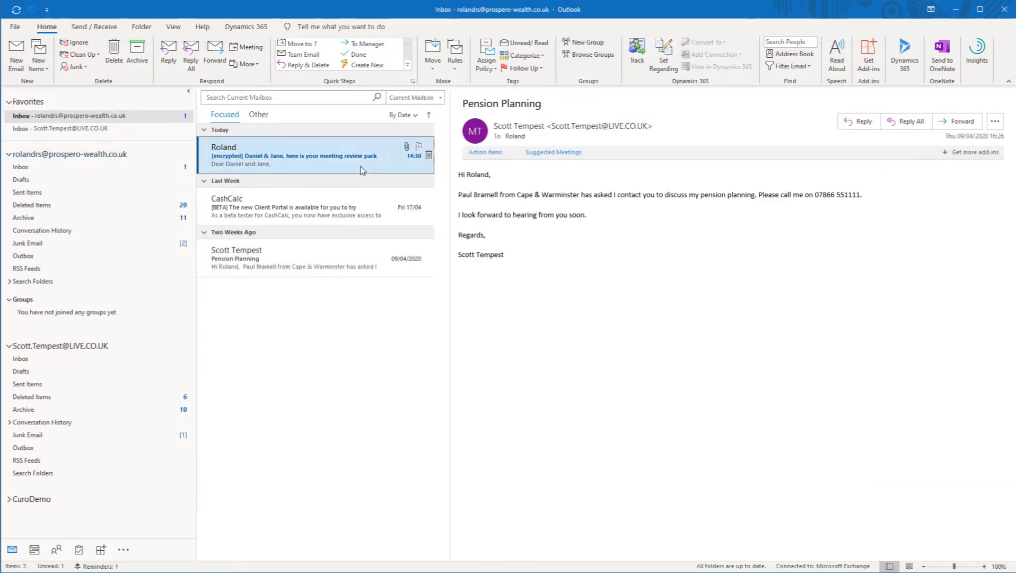
{"action": "left_click", "coordinate": [667, 51]}
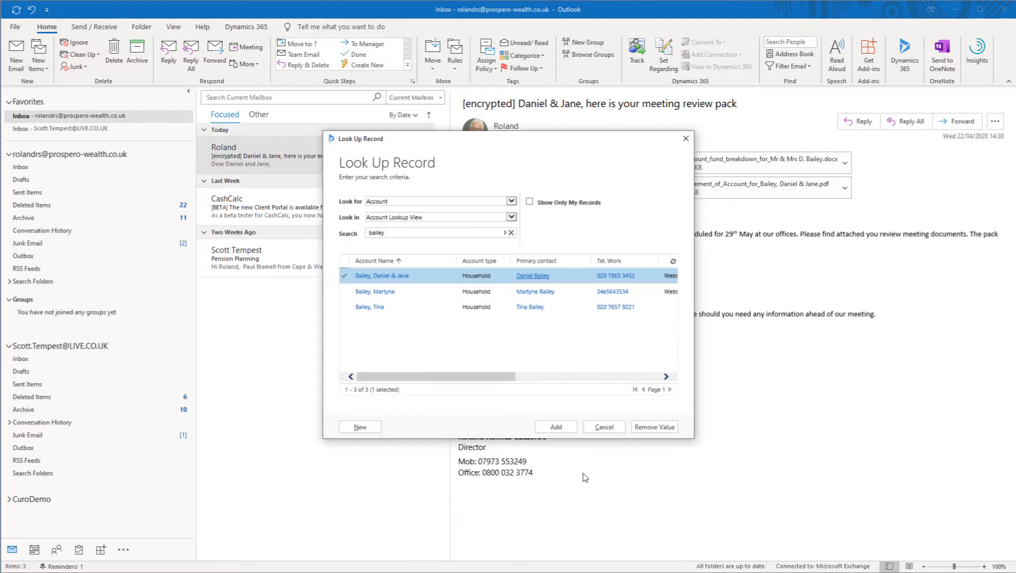
{"action": "left_click", "coordinate": [556, 427]}
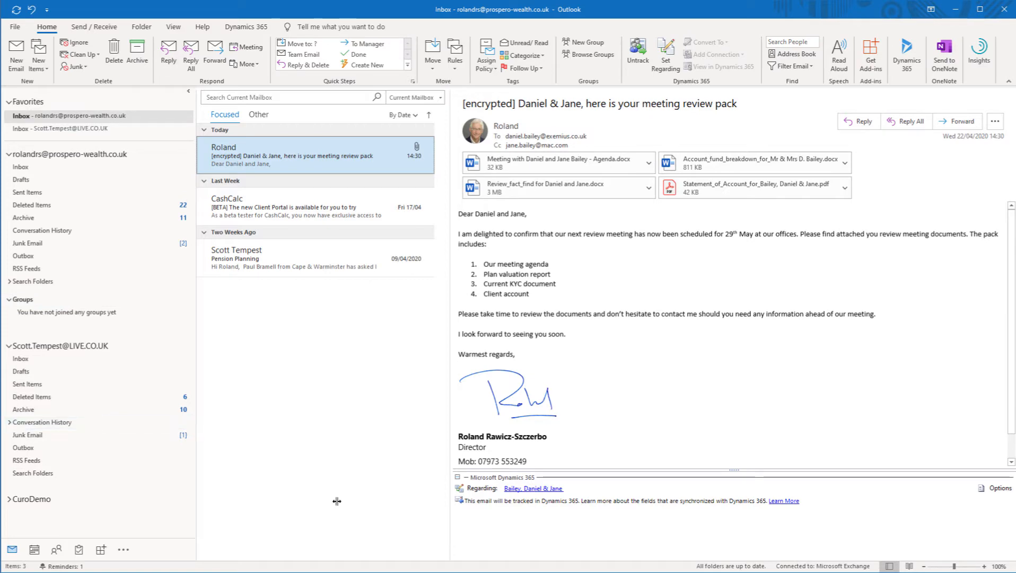
{"action": "left_click", "coordinate": [534, 488]}
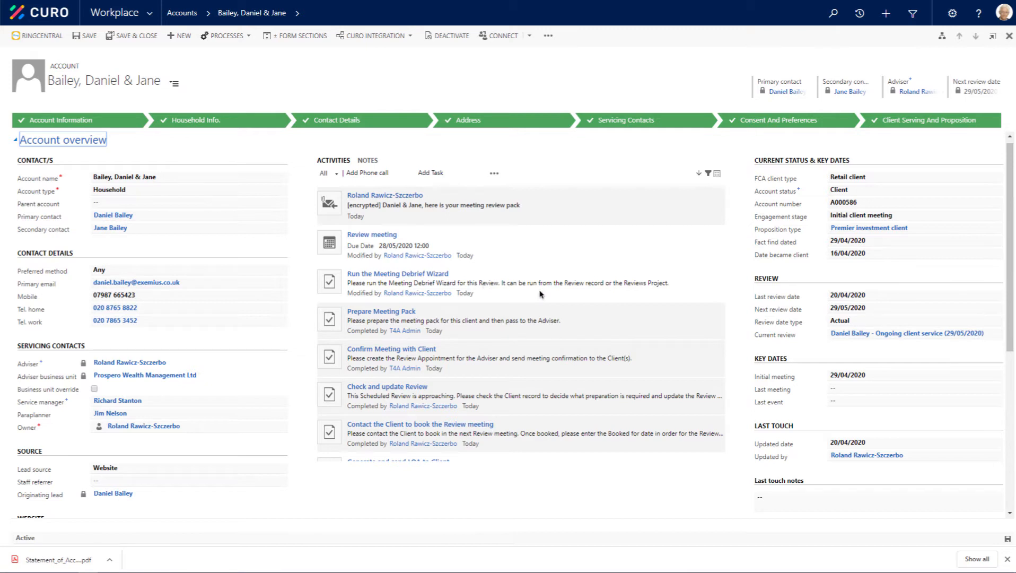
Step: Open the account's current ongoing client service review and upload a file to its documents
{"action": "left_click", "coordinate": [925, 334]}
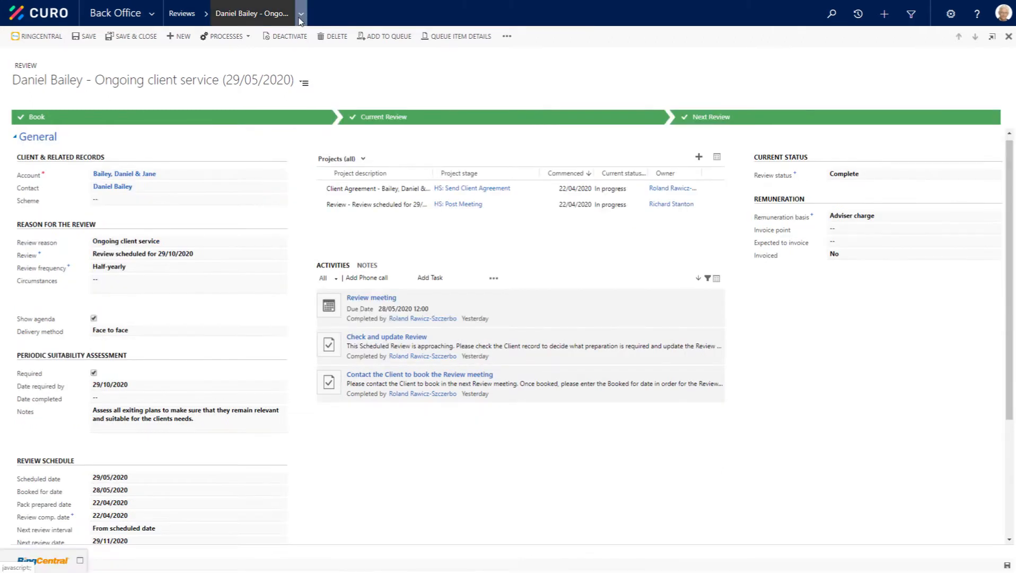
{"action": "left_click", "coordinate": [300, 14]}
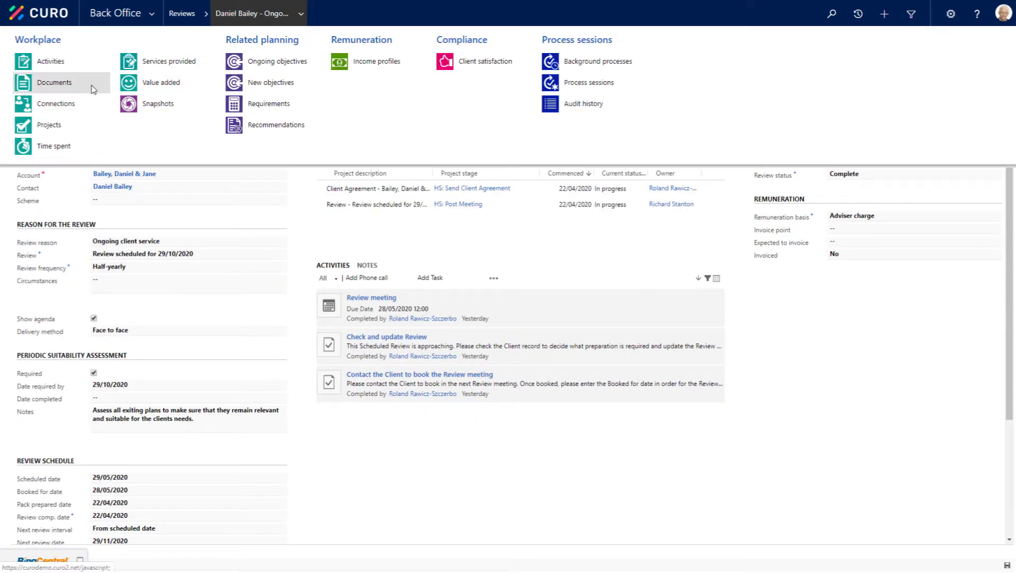
{"action": "left_click", "coordinate": [55, 84]}
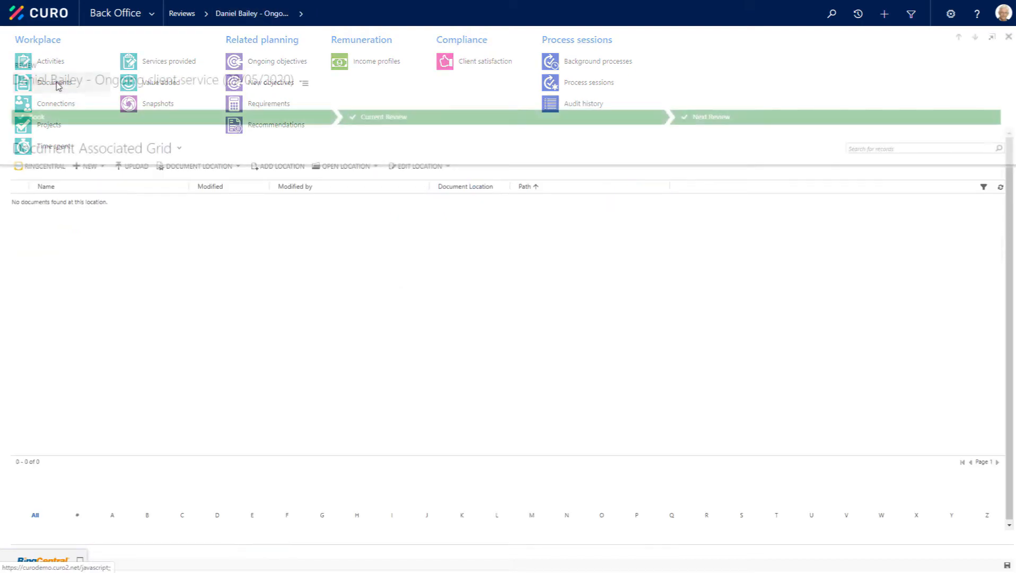
{"action": "left_click", "coordinate": [137, 167]}
{"action": "left_click", "coordinate": [452, 261]}
{"action": "left_click", "coordinate": [151, 34]}
{"action": "left_click", "coordinate": [415, 212]}
{"action": "left_click", "coordinate": [582, 350]}
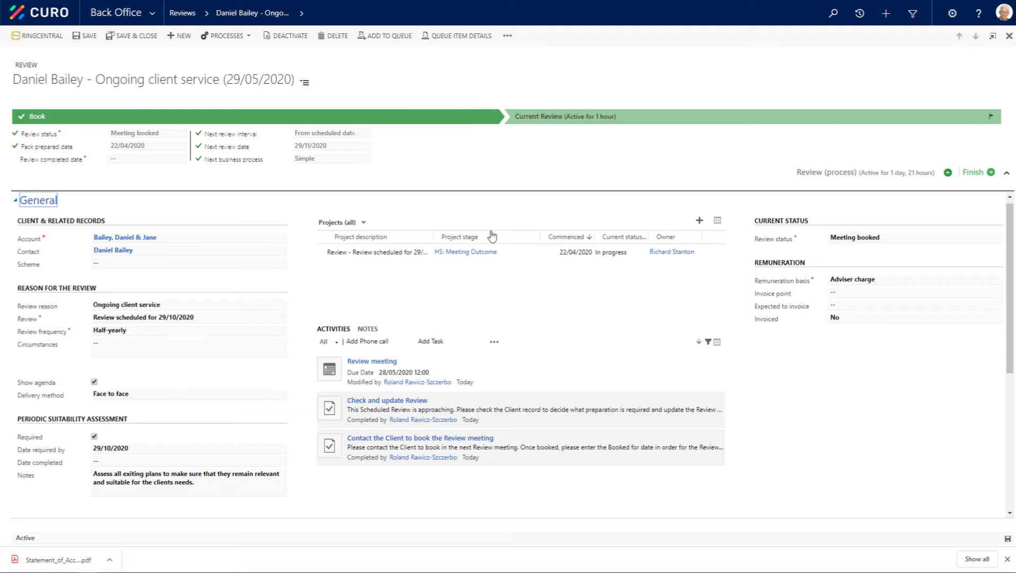
Step: Open the review's project in the Meeting Outcome stage and start the Meeting Debrief Wizard for it
{"action": "left_click", "coordinate": [549, 253]}
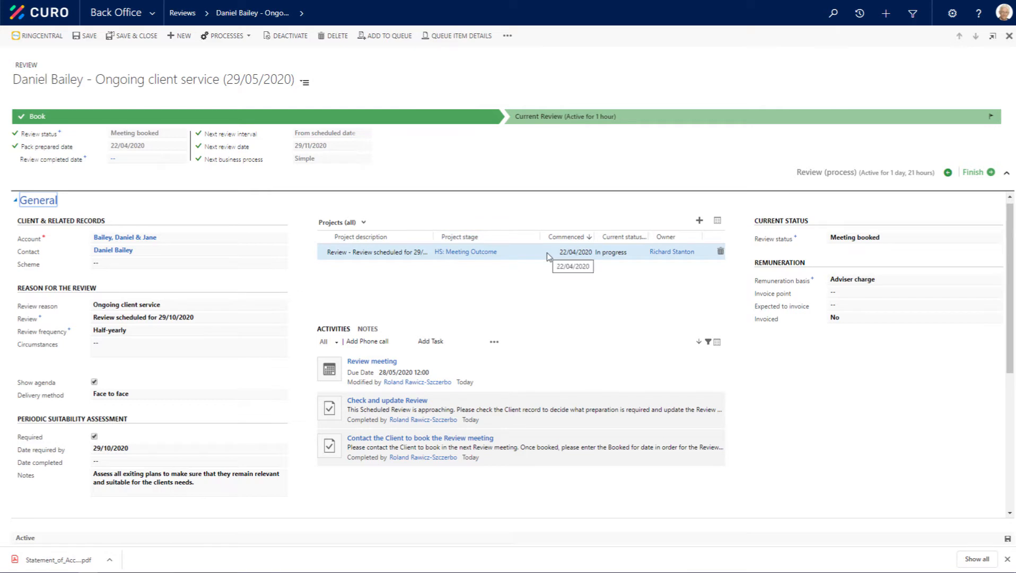
{"action": "double_click", "coordinate": [548, 253]}
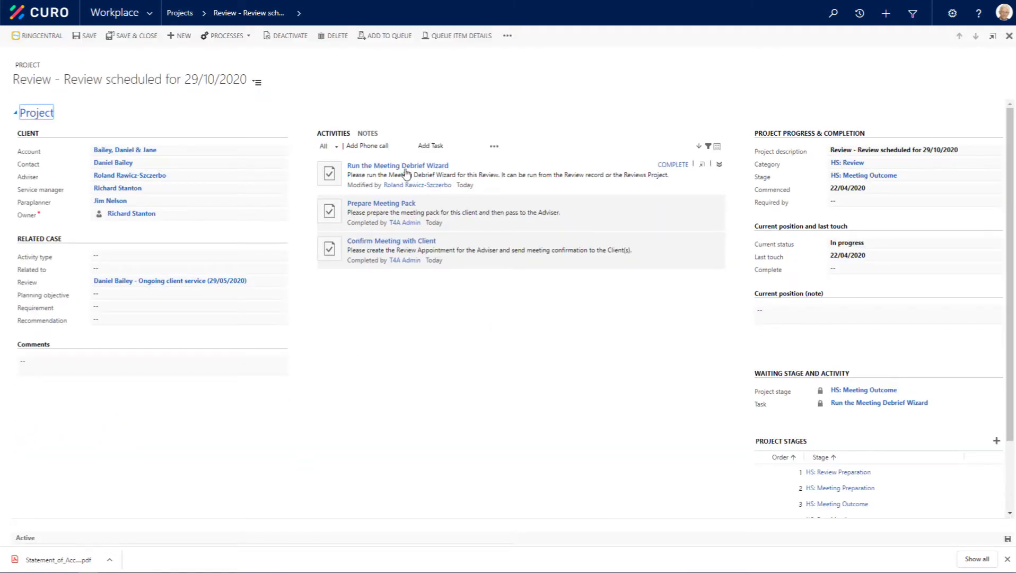
{"action": "left_click", "coordinate": [217, 36]}
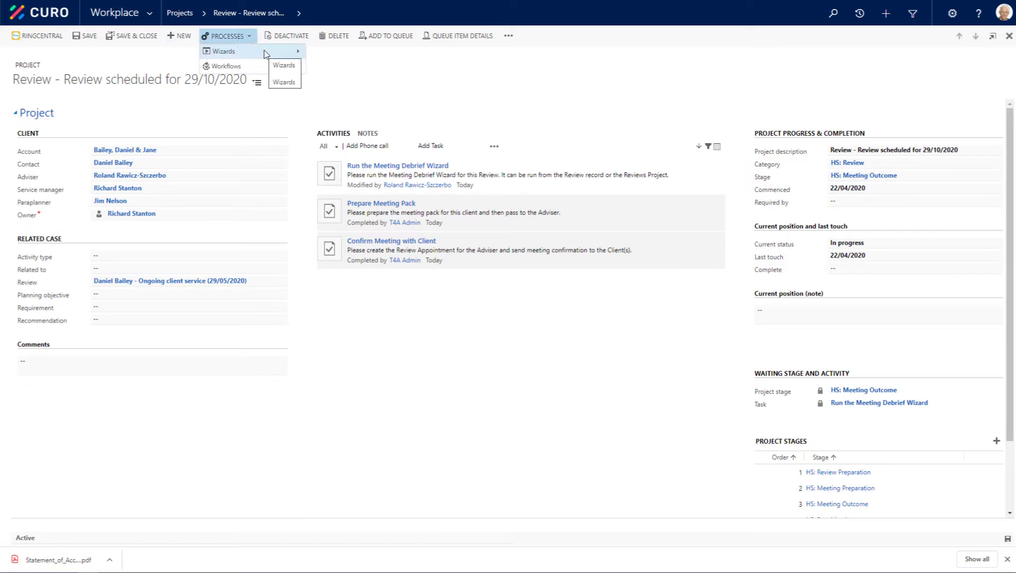
{"action": "left_click", "coordinate": [292, 53]}
{"action": "left_click", "coordinate": [334, 67]}
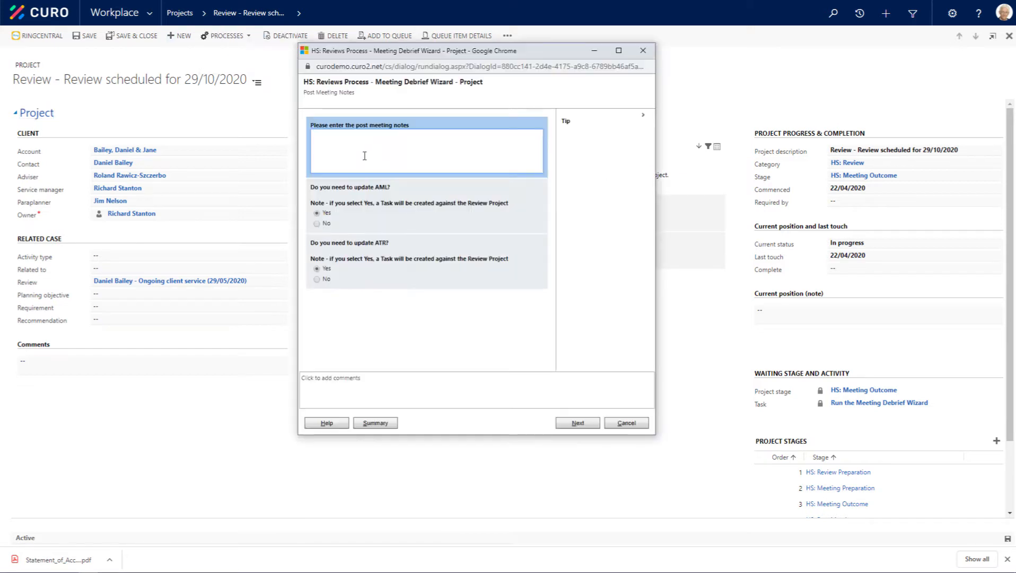
Step: Enter post meeting notes on the £500,000 investment, £750,000 inheritance, capital growth and risk, and decline both AML and ATR updates
{"action": "type", "text": "Good meeting with Daniel and Jane - keen to move forward with a £500,000 investment following their recent inheritance of £750,000.  Daniel is looking for capital growth and is willing to take a little more risk, which is consistent with his ATR score."}
{"action": "left_click", "coordinate": [317, 223]}
{"action": "left_click", "coordinate": [317, 279]}
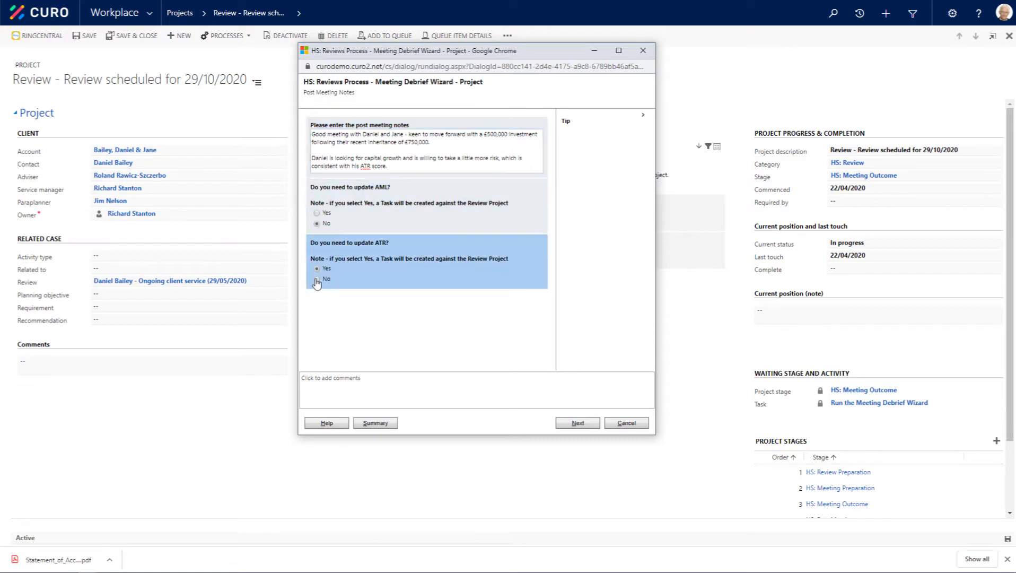
{"action": "left_click", "coordinate": [316, 280]}
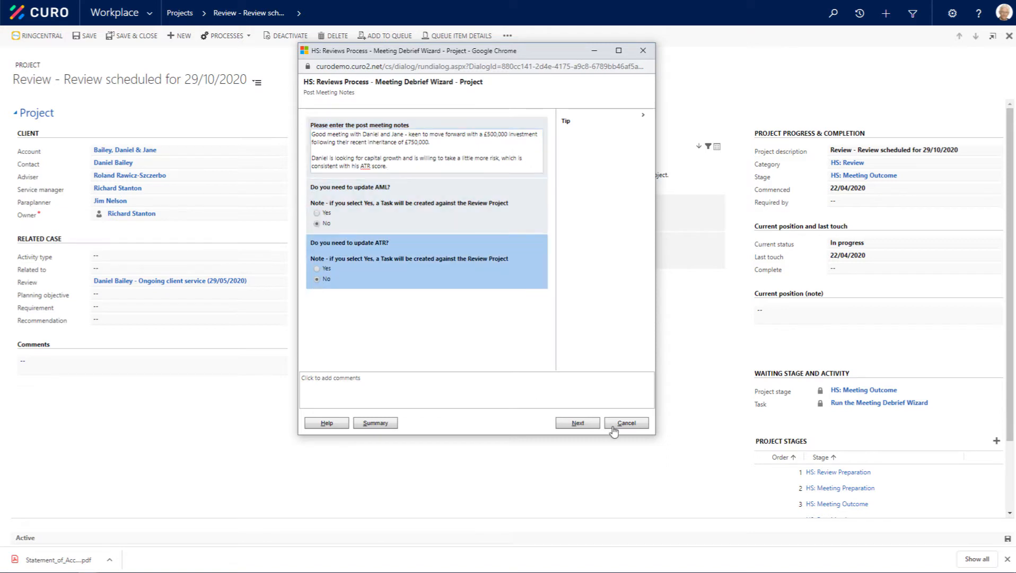
{"action": "left_click", "coordinate": [578, 423]}
Step: Create the task "Prepare for investment recommendation" with research instructions, assign it to the paraplanner, and finish the debrief wizard
{"action": "type", "text": "Prepare for"}
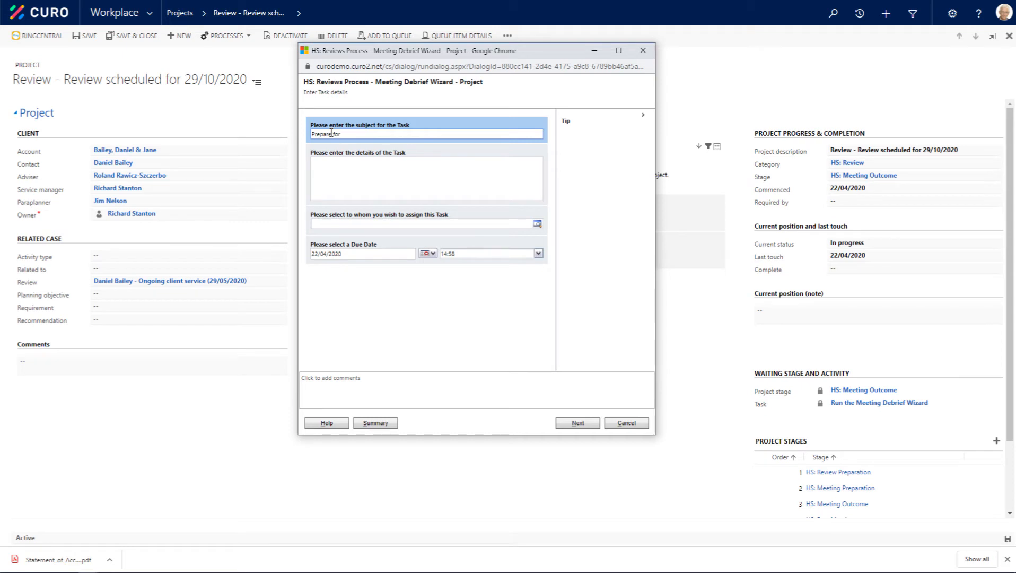
{"action": "type", "text": " investment recommendation"}
{"action": "key", "text": "Tab"}
{"action": "type", "text": "Jim, we will need to research Daniels requirements and prepare a recommendation. Could you please work with Richard to get the project underway."}
{"action": "left_click", "coordinate": [392, 226]}
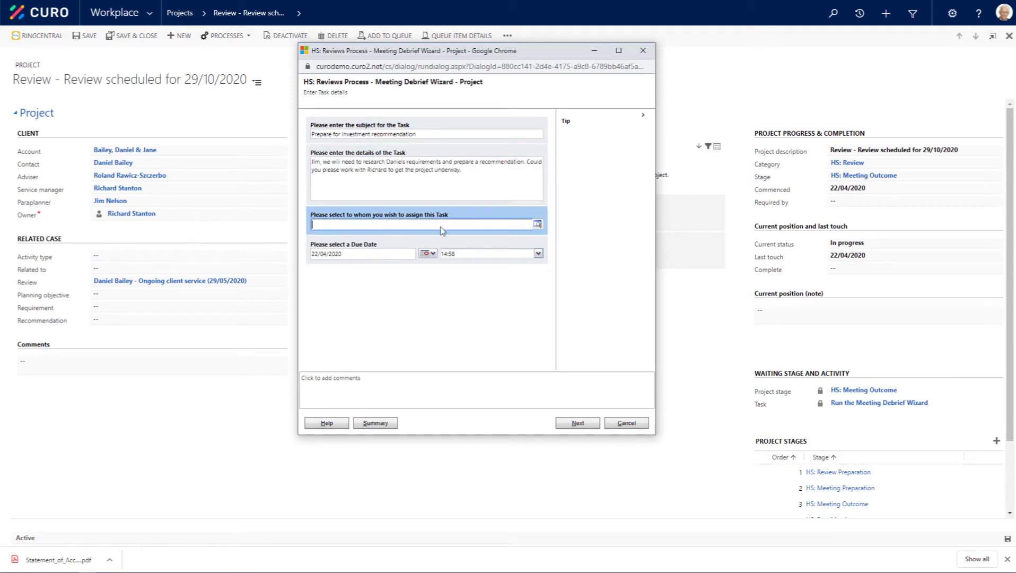
{"action": "left_click", "coordinate": [538, 226]}
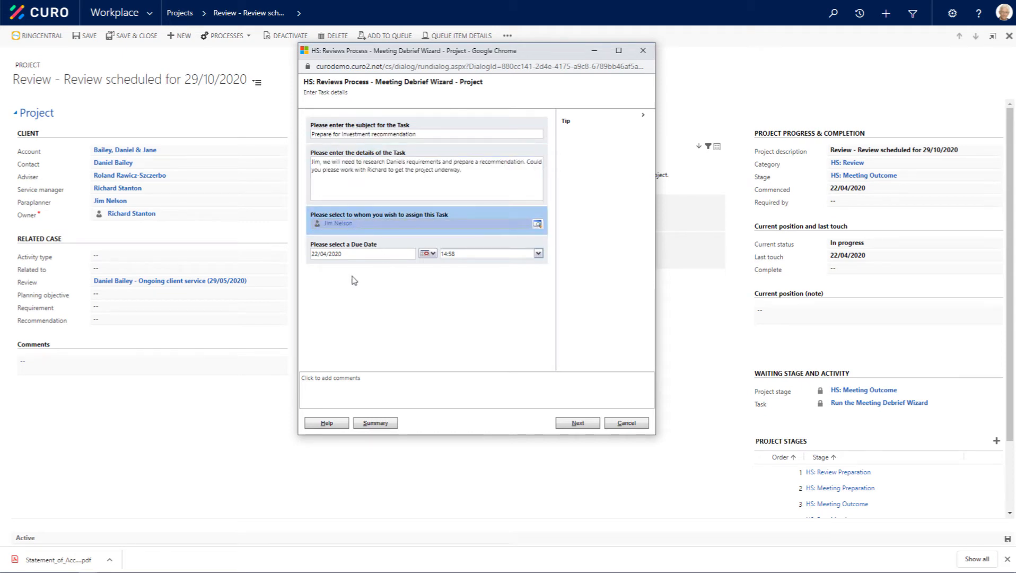
{"action": "left_click", "coordinate": [577, 422]}
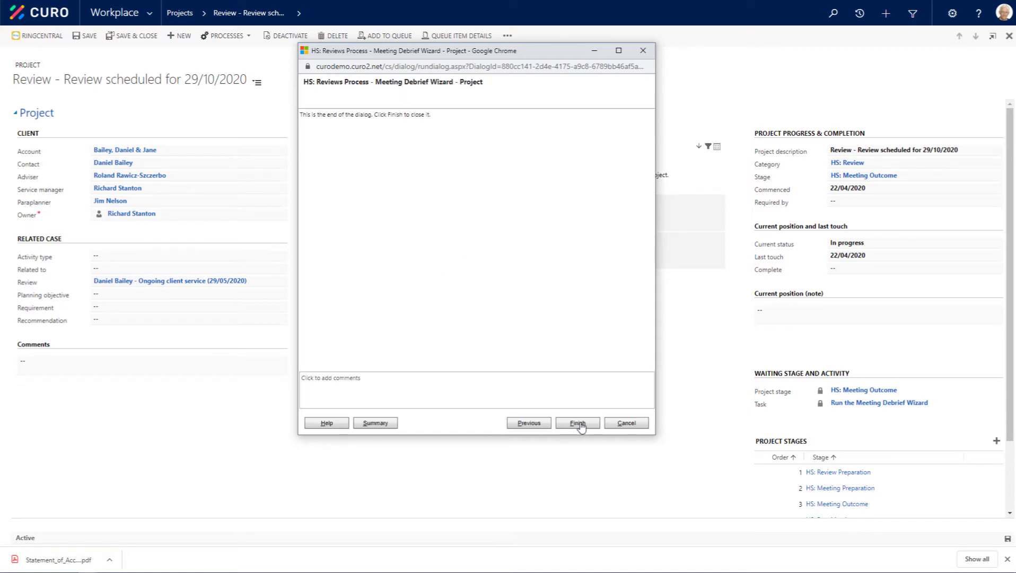
{"action": "left_click", "coordinate": [578, 423]}
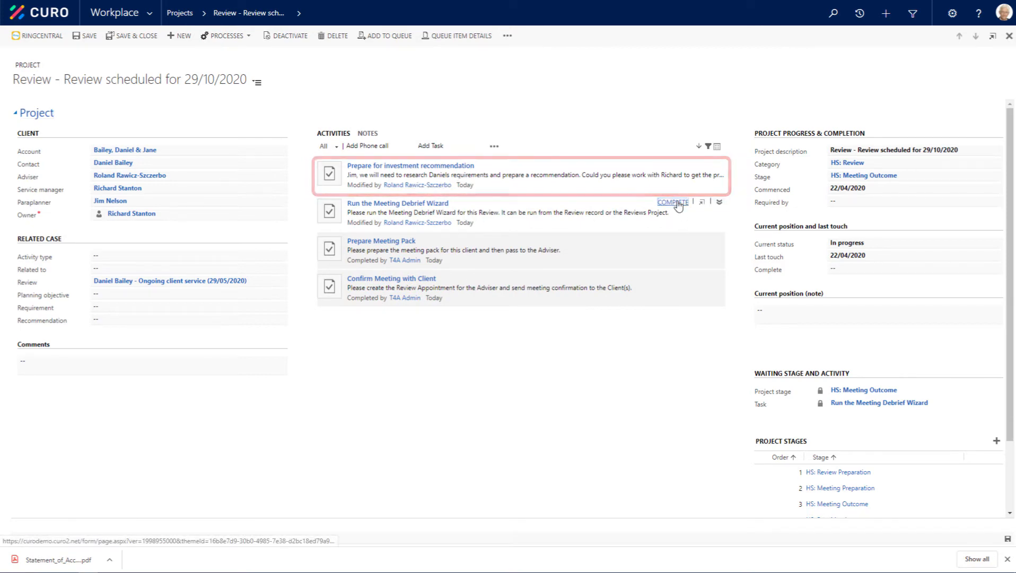
Step: Open the project's related review and, from its current planning objectives, open the Investment objective
{"action": "left_click", "coordinate": [160, 285]}
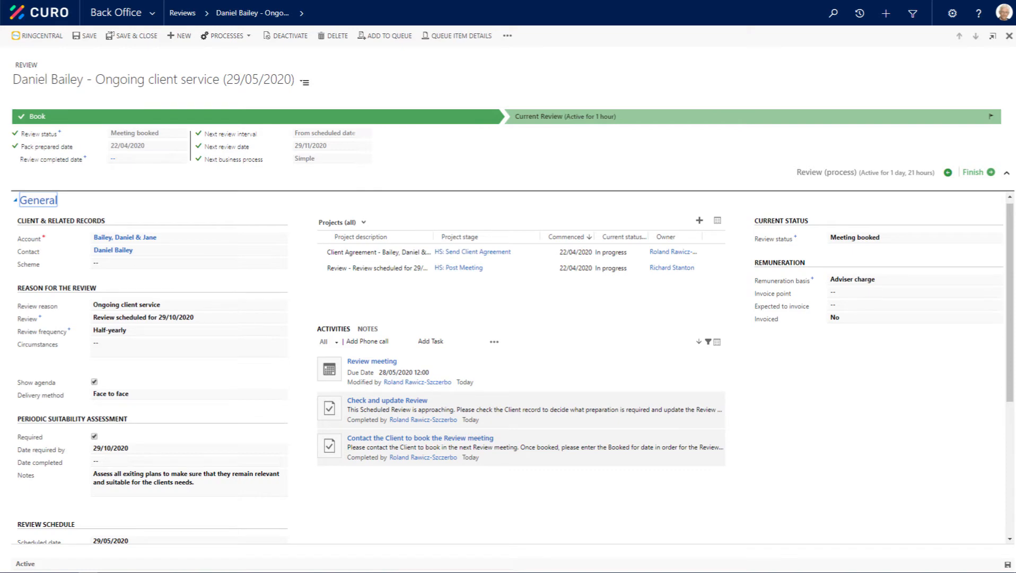
{"action": "left_click", "coordinate": [305, 84]}
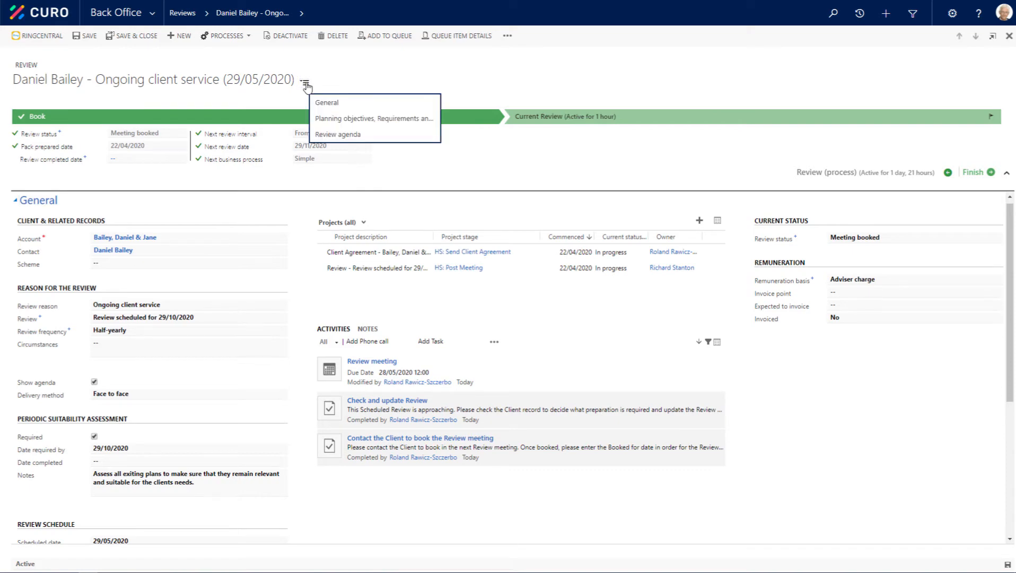
{"action": "left_click", "coordinate": [330, 120]}
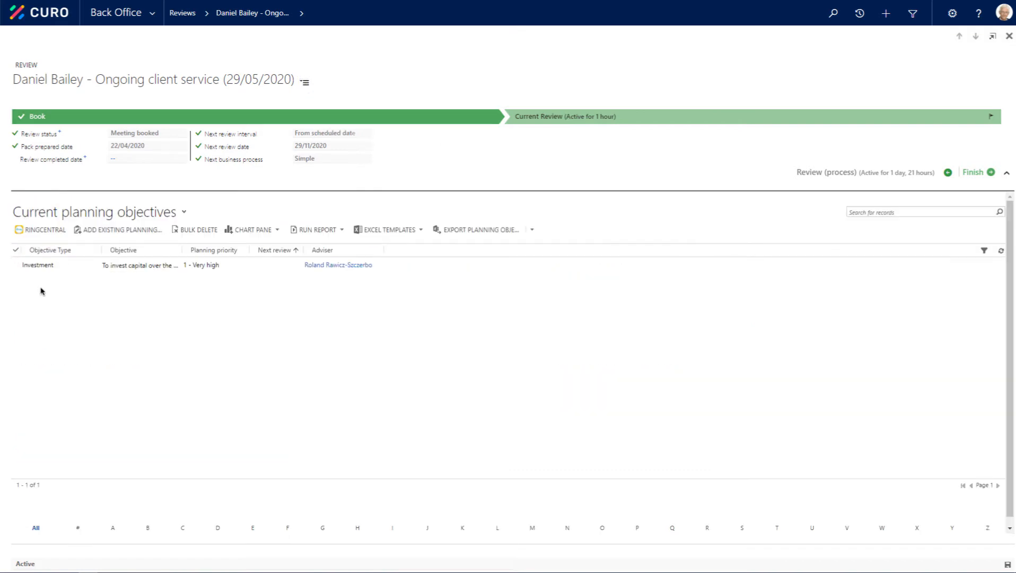
{"action": "double_click", "coordinate": [268, 269]}
Step: Add a requirement to the planning objective, "Invest £500,000 over the next 10 years or more for Capital Growth", with priority 1 - Essential
{"action": "left_click", "coordinate": [436, 85]}
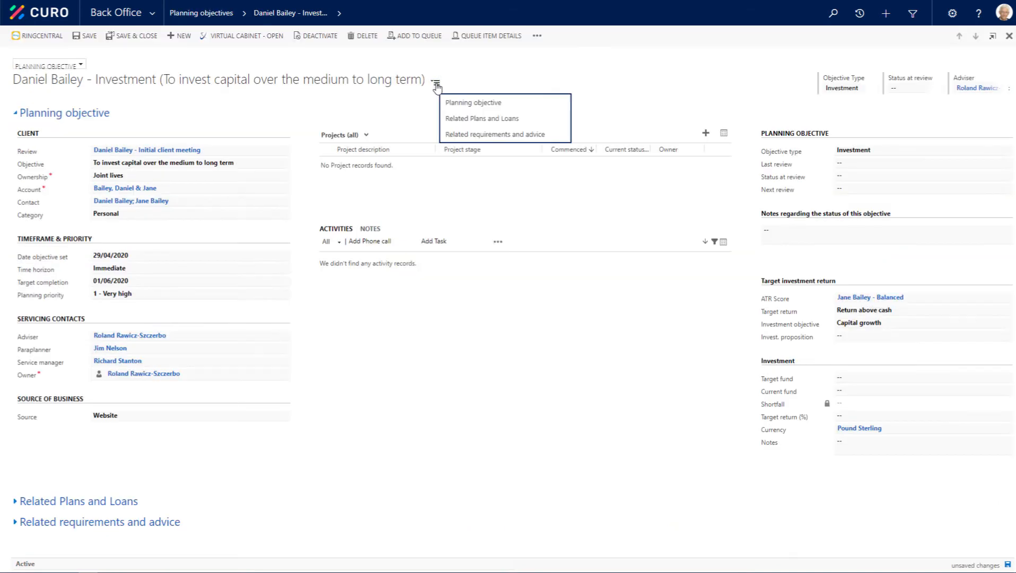
{"action": "left_click", "coordinate": [457, 134]}
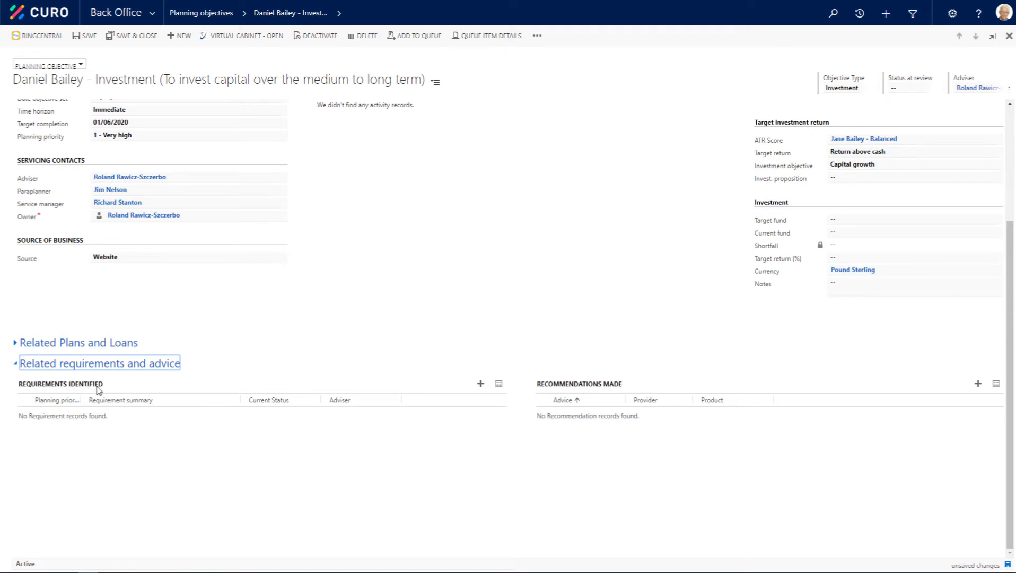
{"action": "left_click", "coordinate": [481, 384]}
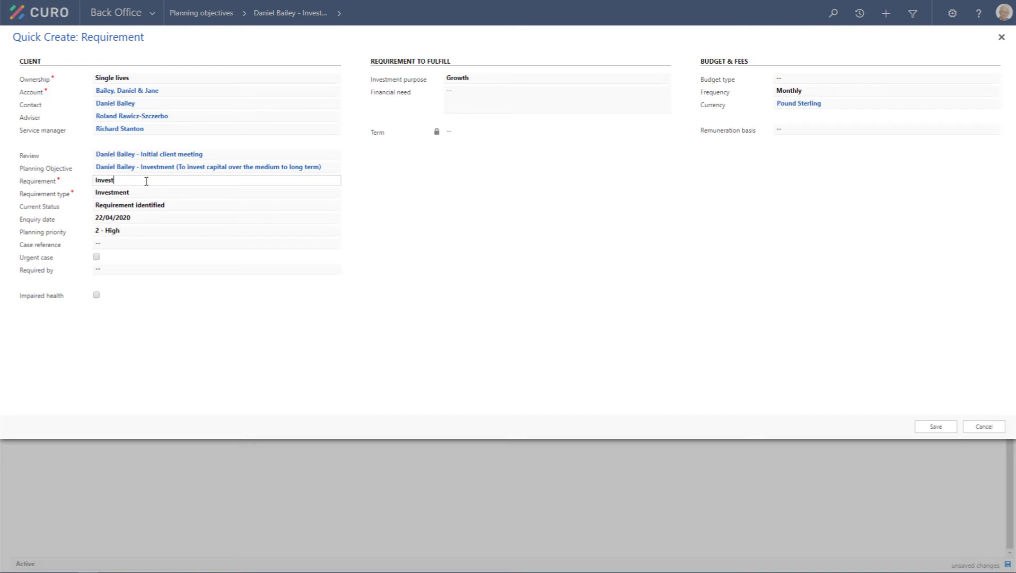
{"action": "type", "text": "Invest £500,000 over the next 10 years or more for Capital Growth"}
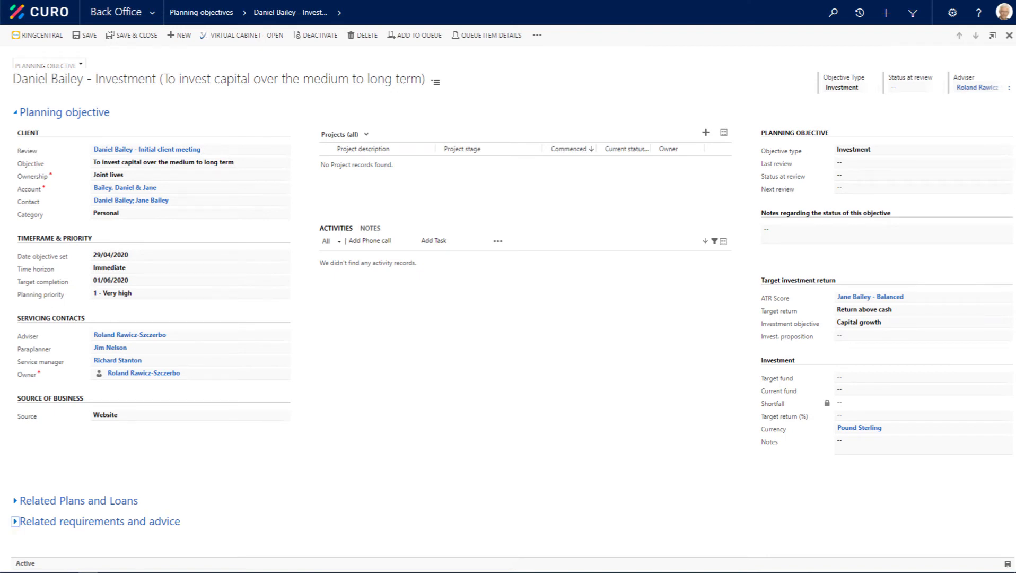
Step: Expand the planning objective's related requirements and advice and open the £500,000 investment requirement
{"action": "left_click", "coordinate": [17, 521]}
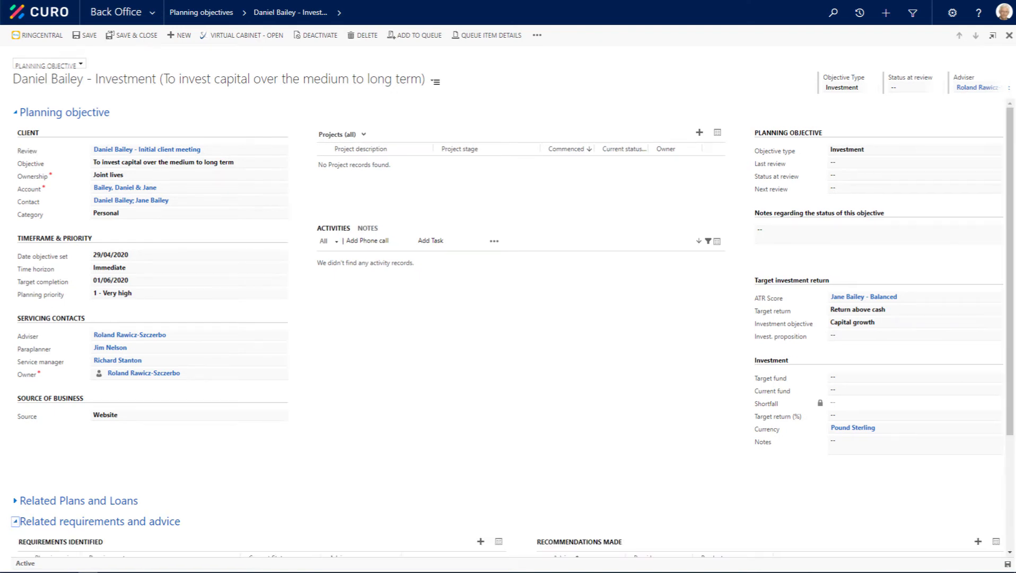
{"action": "scroll", "coordinate": [207, 480], "scroll_direction": "down", "scroll_amount": 3}
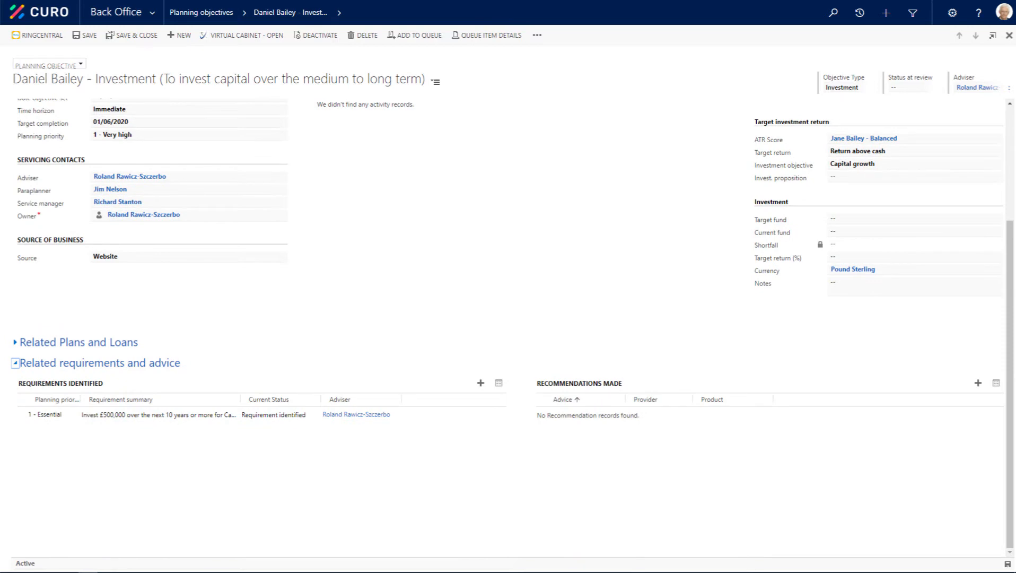
{"action": "left_click", "coordinate": [451, 418]}
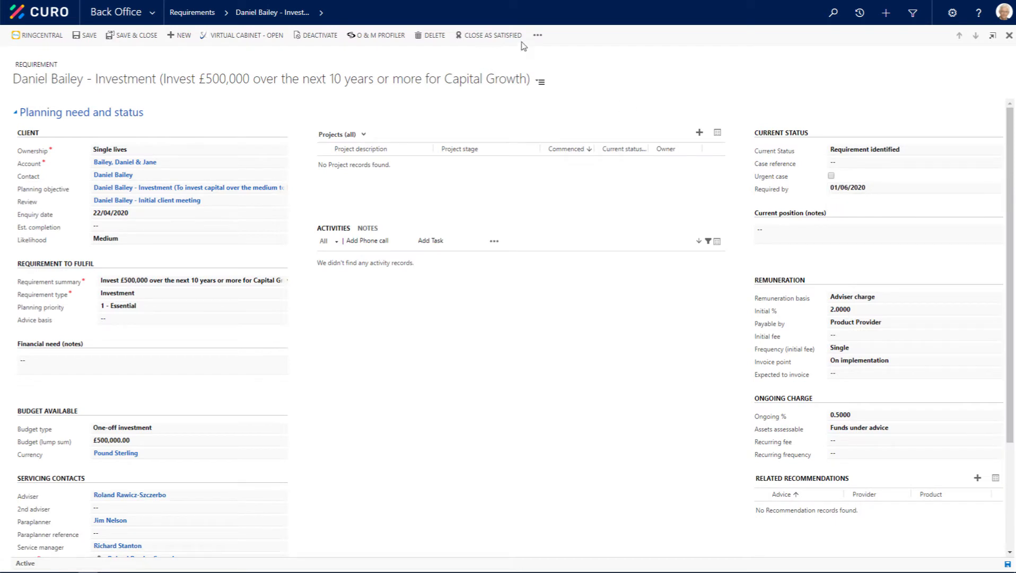
Step: Set the suitability author to Internal in the requirement's Suitability section and return to Planning need and status
{"action": "left_click", "coordinate": [542, 84]}
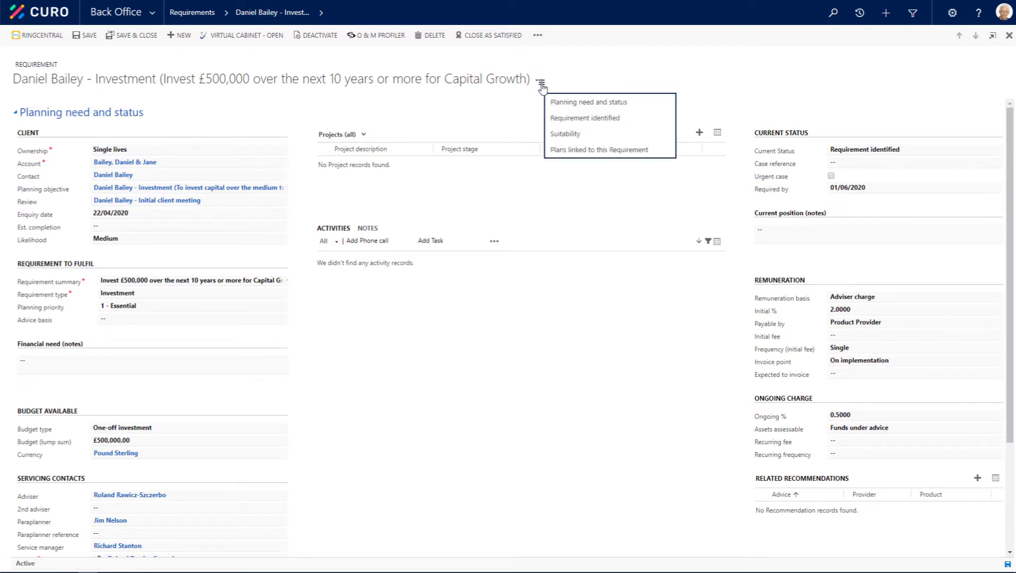
{"action": "left_click", "coordinate": [563, 134]}
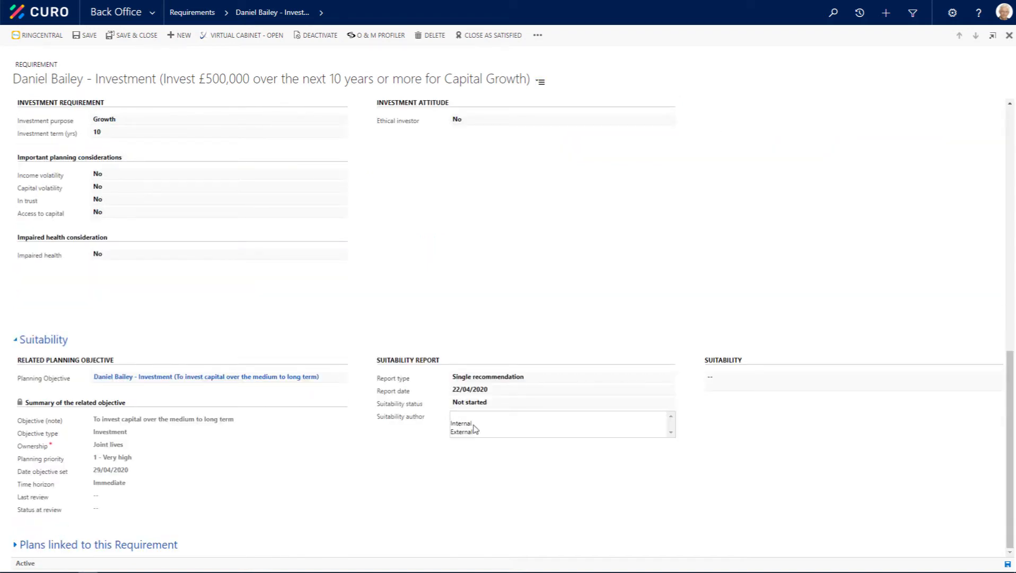
{"action": "left_click", "coordinate": [541, 82]}
{"action": "left_click", "coordinate": [570, 104]}
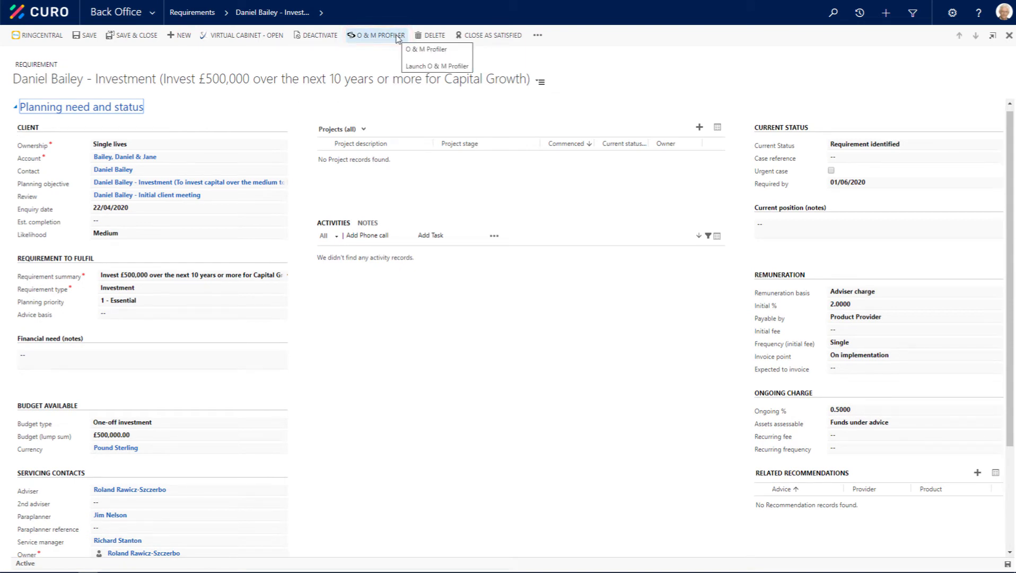
Step: Launch O & M Profiler from the requirement and run an accumulation quote with General Investment Account as Option 1
{"action": "left_click", "coordinate": [397, 36]}
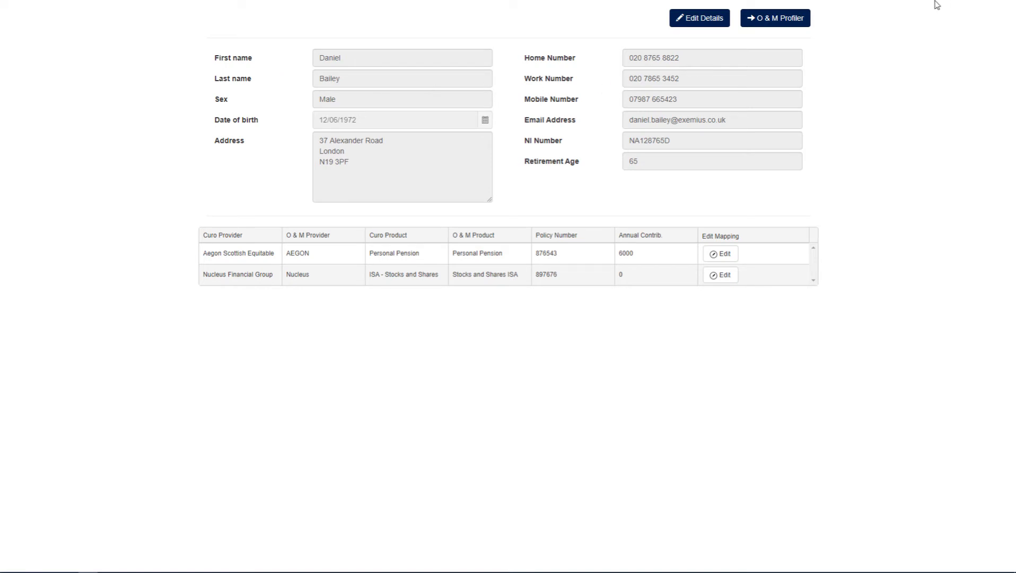
{"action": "left_click", "coordinate": [776, 20]}
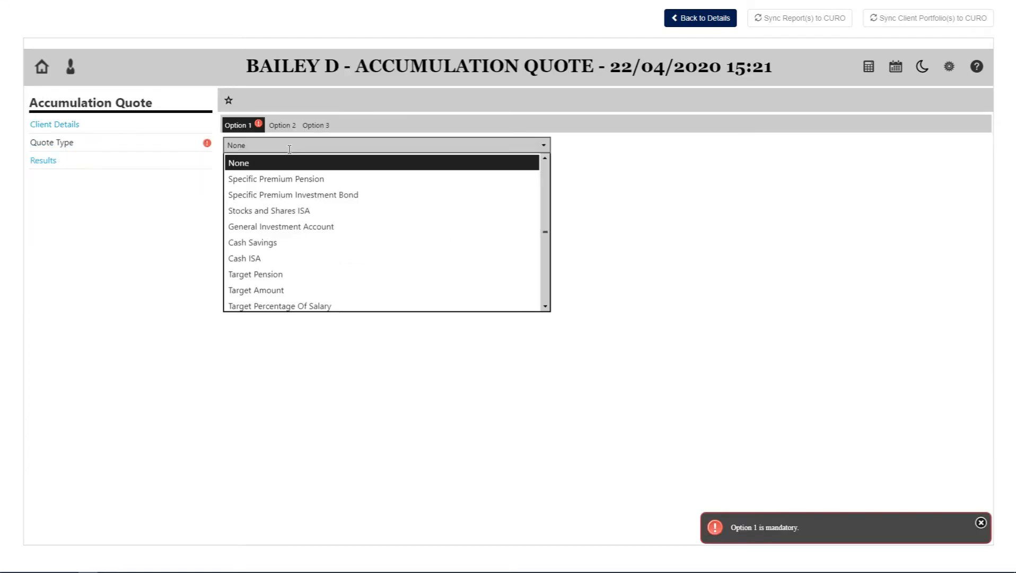
{"action": "left_click", "coordinate": [279, 229]}
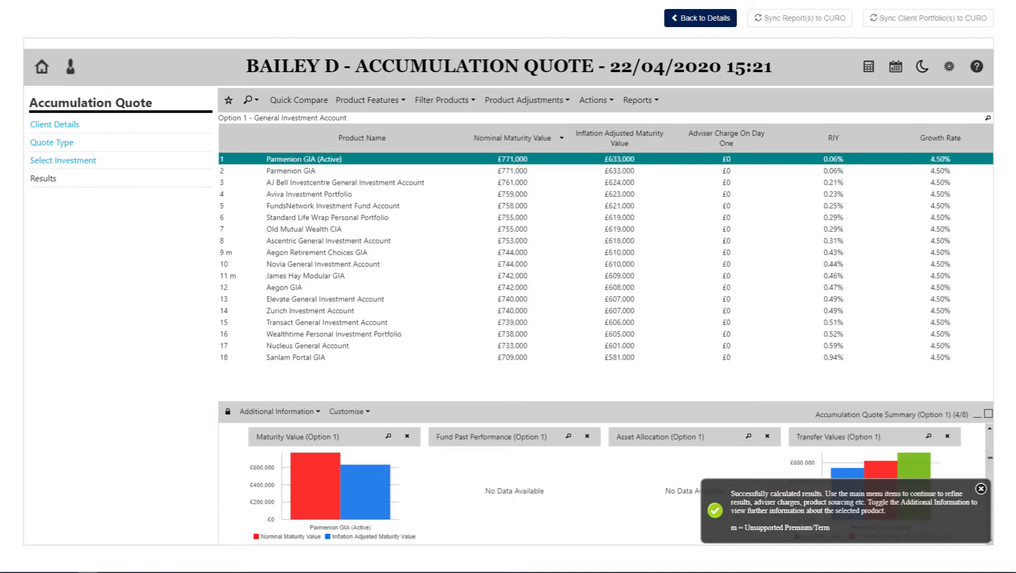
Step: Select the FundsNetwork Investment Fund Account, produce its report, sync the report to CURO and continue in O & M Profiler
{"action": "left_click", "coordinate": [419, 206]}
{"action": "left_click", "coordinate": [639, 100]}
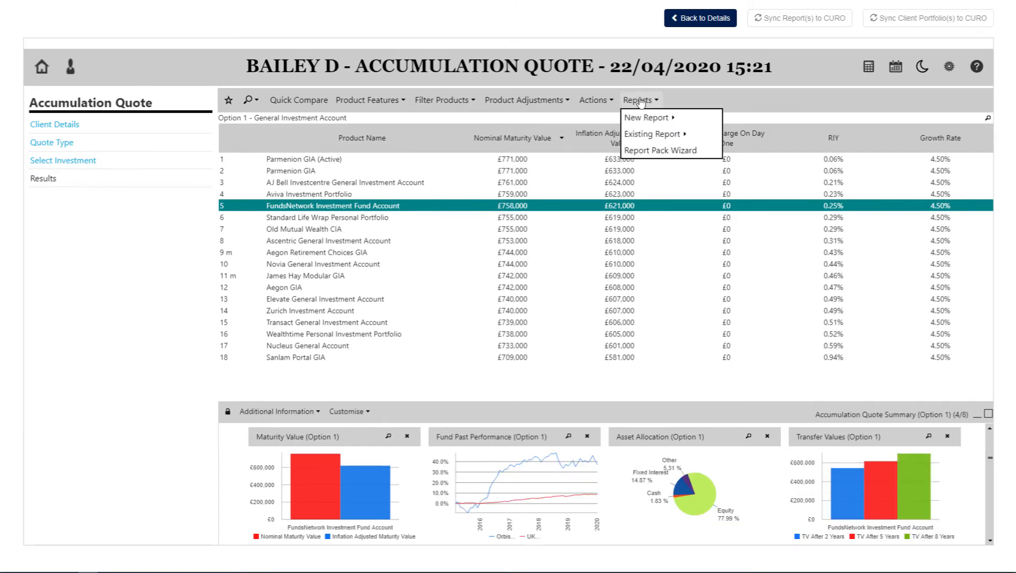
{"action": "left_click", "coordinate": [787, 161]}
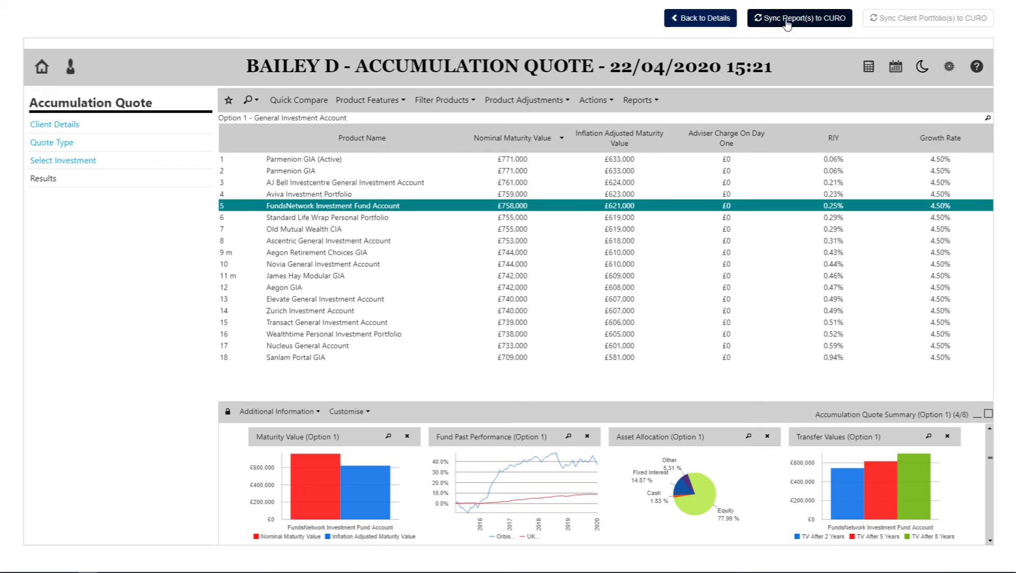
{"action": "left_click", "coordinate": [787, 23]}
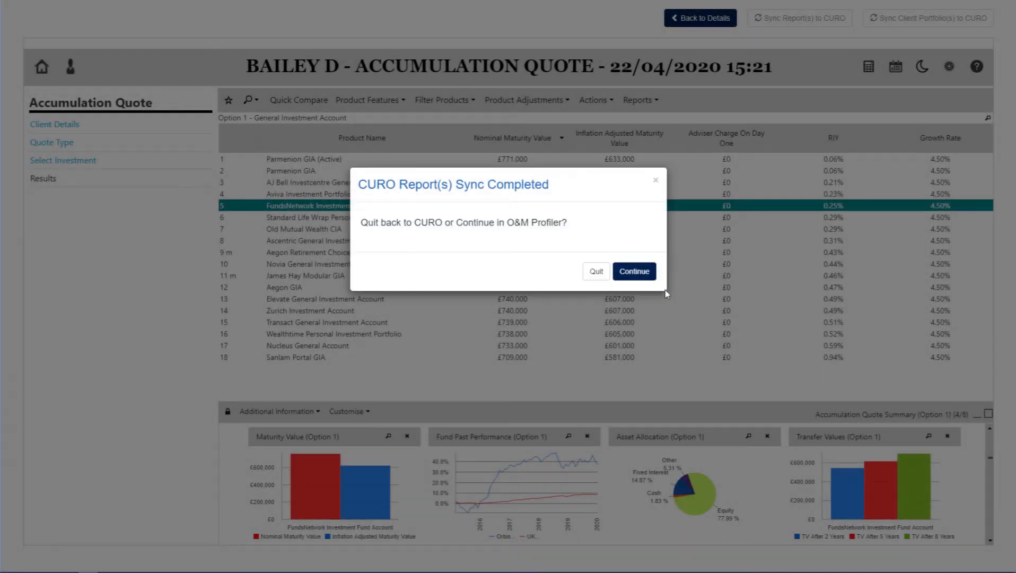
{"action": "left_click", "coordinate": [634, 272]}
Step: Create a client portfolio for Option 1, sync it to CURO and quit back to the requirement
{"action": "left_click", "coordinate": [594, 99]}
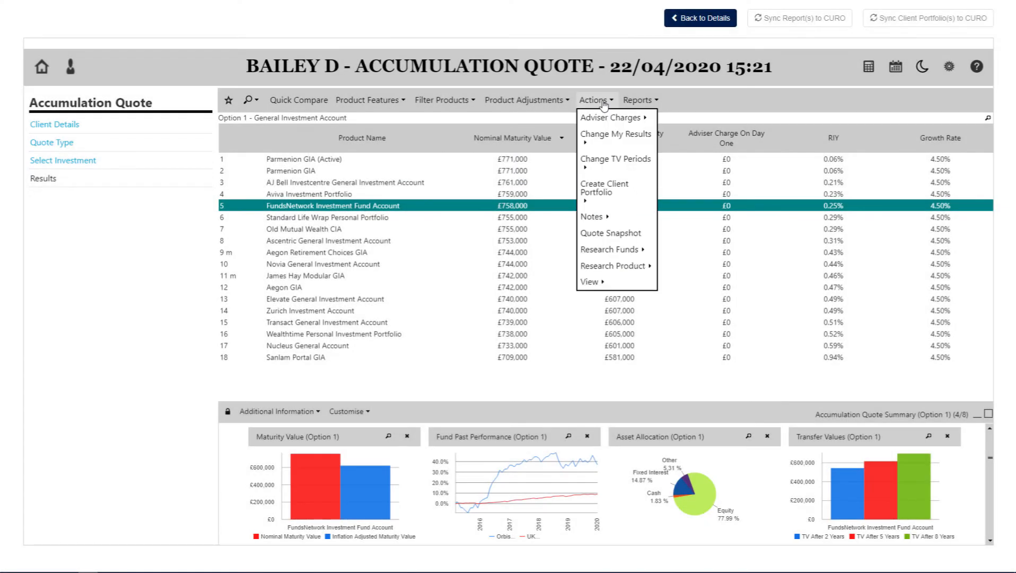
{"action": "mouse_move", "coordinate": [595, 188]}
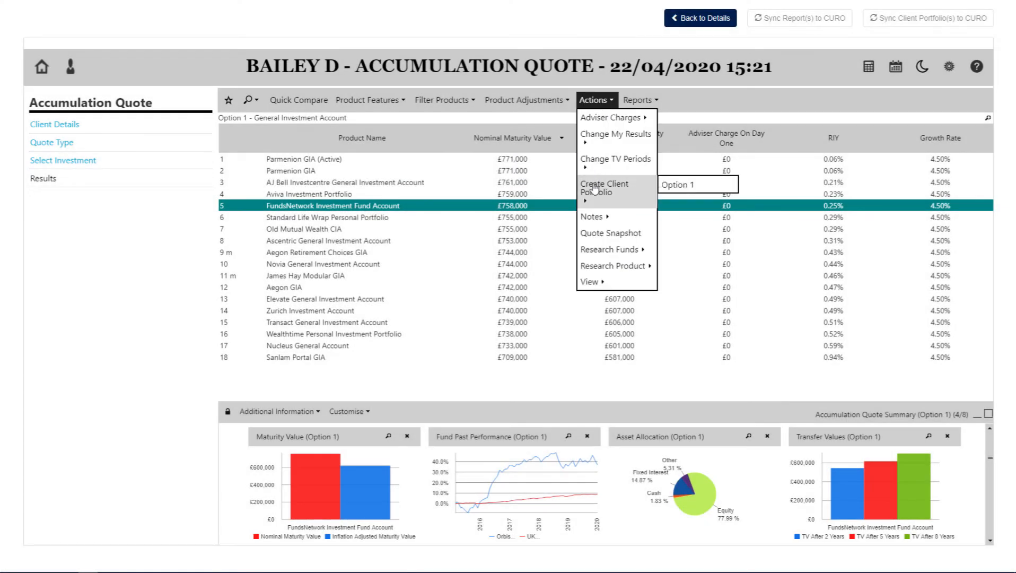
{"action": "left_click", "coordinate": [686, 187]}
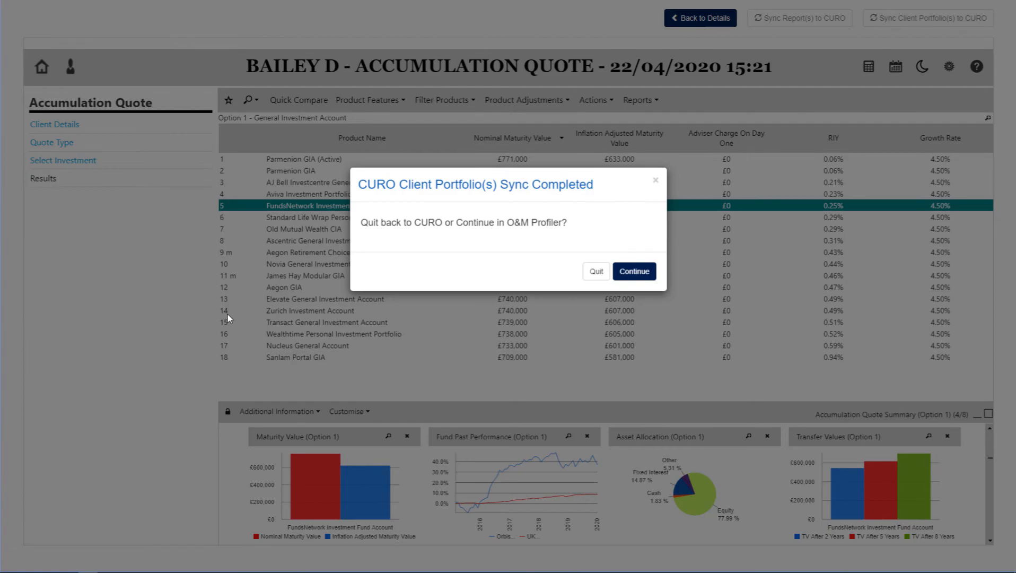
{"action": "left_click", "coordinate": [595, 271]}
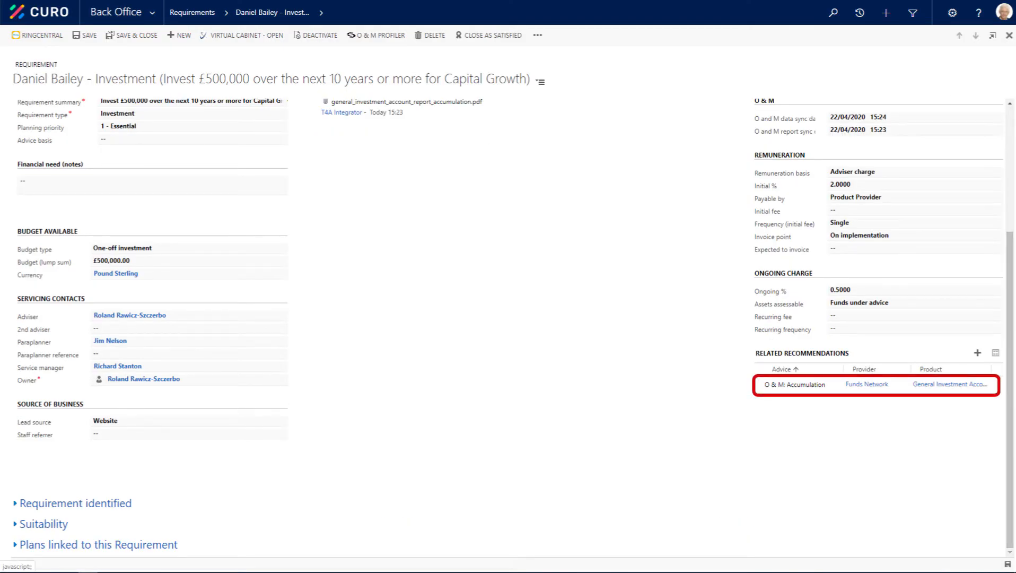
Step: Open the related O & M: Accumulation recommendation, set its report date to 22/04/2020 and save it
{"action": "left_click", "coordinate": [816, 387]}
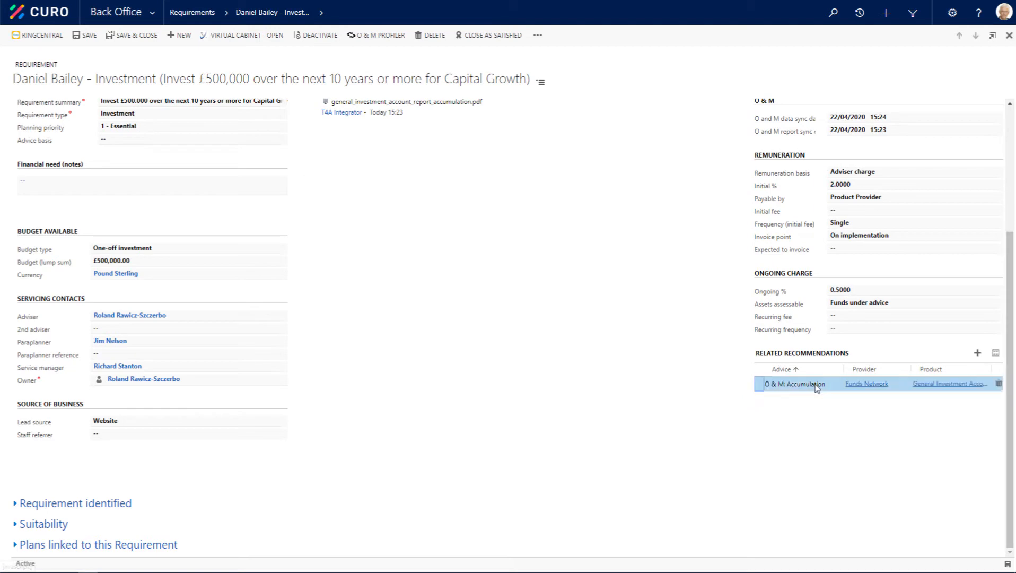
{"action": "double_click", "coordinate": [816, 385]}
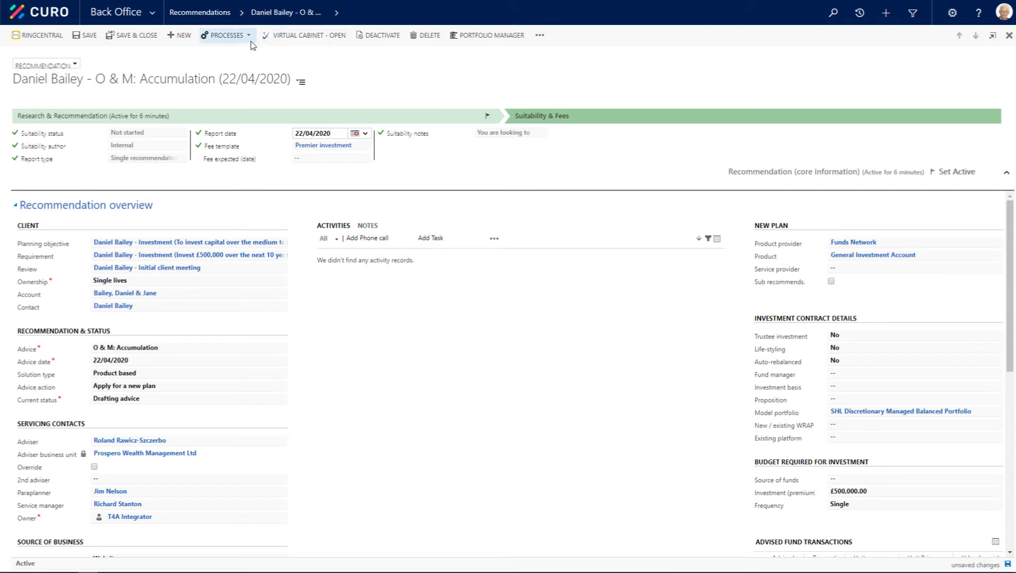
{"action": "left_click", "coordinate": [202, 36]}
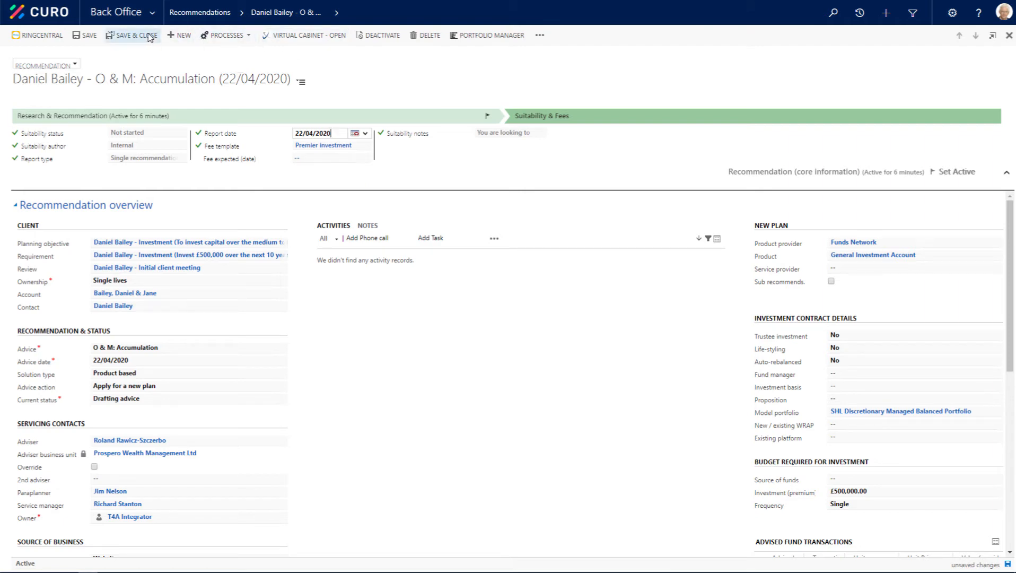
{"action": "left_click", "coordinate": [88, 37]}
Step: Review the recommendation's Suitability section and return to the Recommendation overview
{"action": "left_click", "coordinate": [302, 82]}
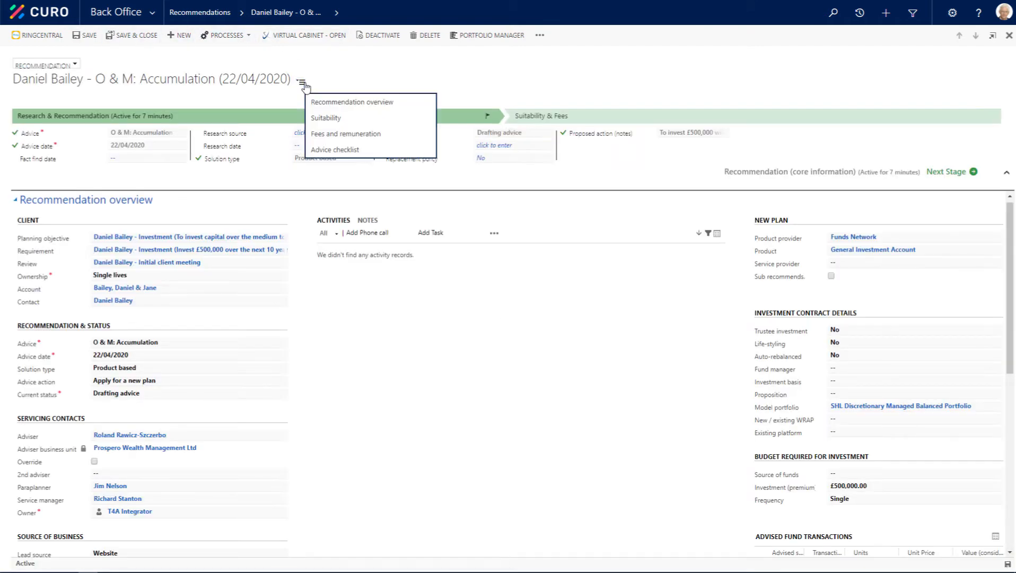
{"action": "left_click", "coordinate": [320, 119]}
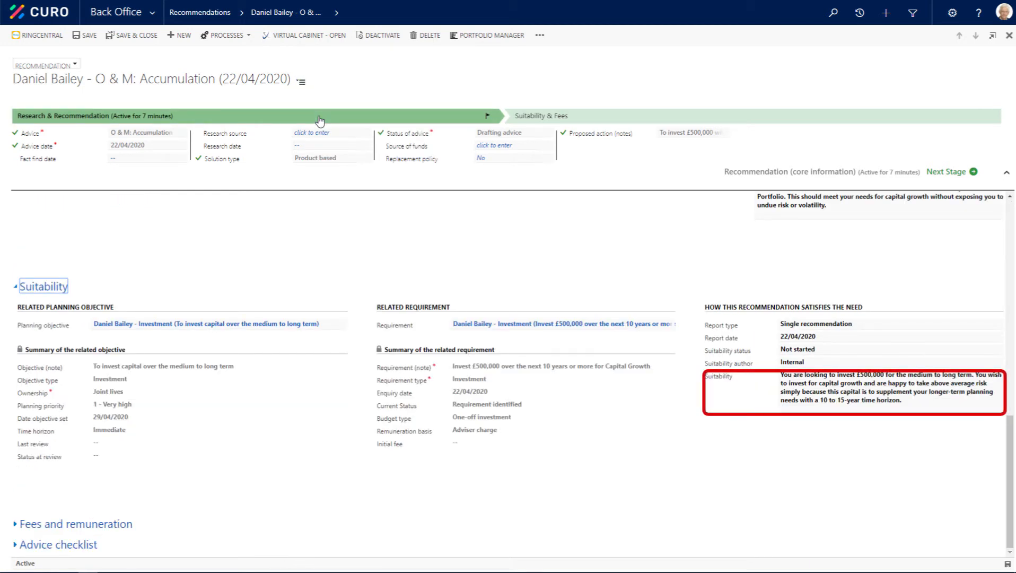
{"action": "left_click", "coordinate": [301, 82]}
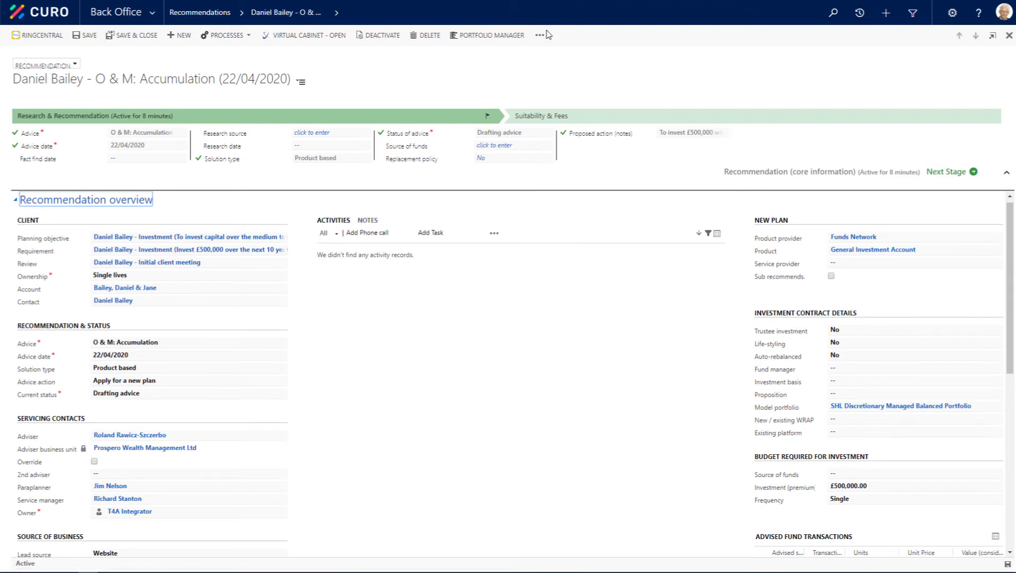
Step: Generate the SHL new investment suitability report from the recommendation with XperiDo, delivering it as a DocuSign digital transaction
{"action": "left_click", "coordinate": [540, 35]}
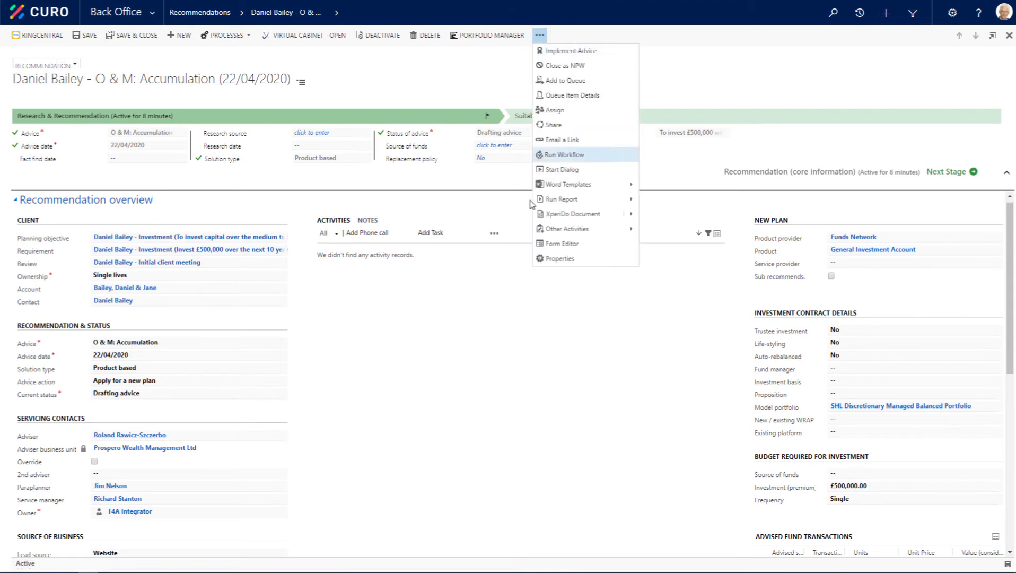
{"action": "left_click", "coordinate": [553, 221]}
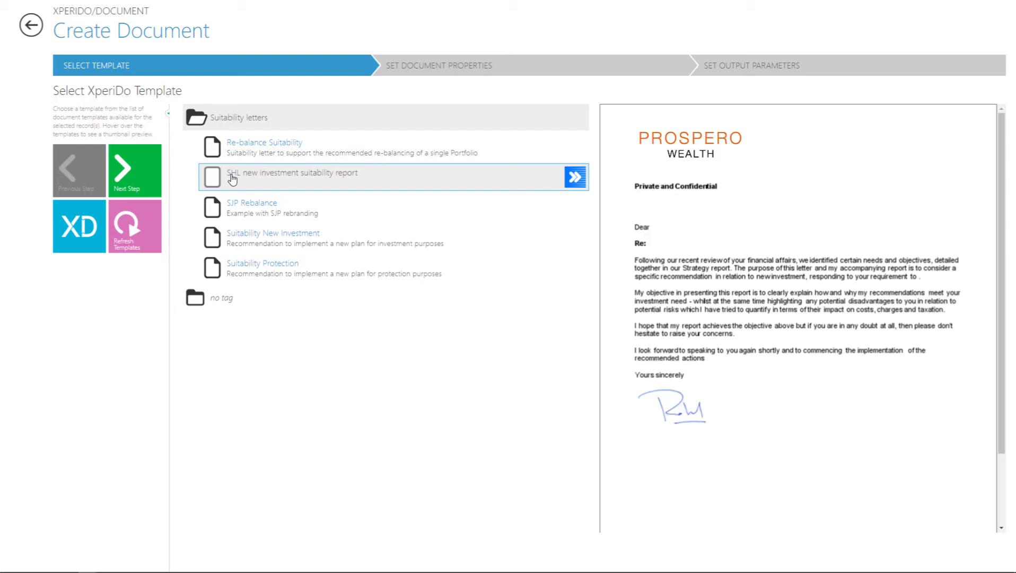
{"action": "left_click", "coordinate": [233, 180]}
{"action": "left_click", "coordinate": [130, 176]}
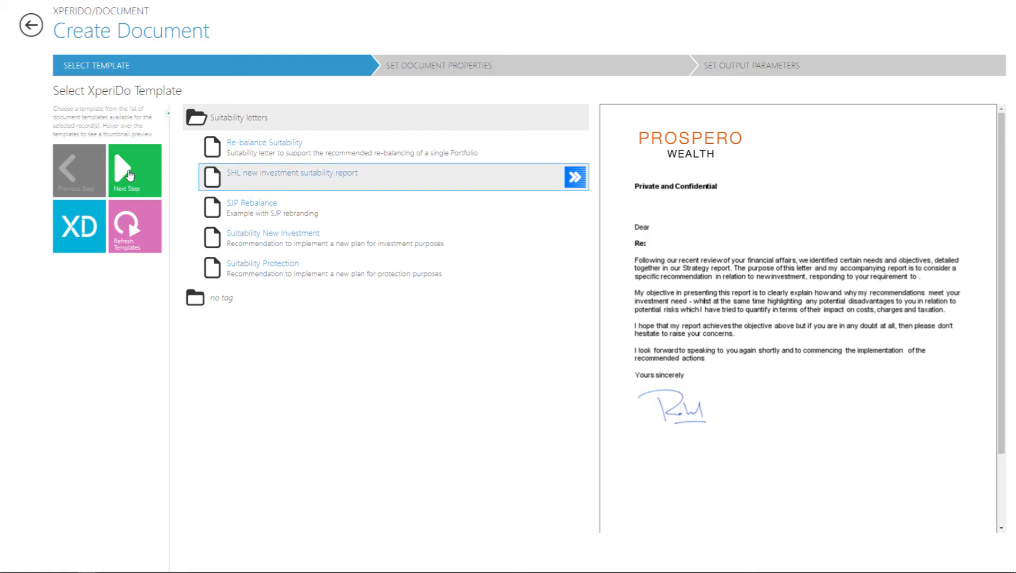
{"action": "left_click", "coordinate": [130, 176]}
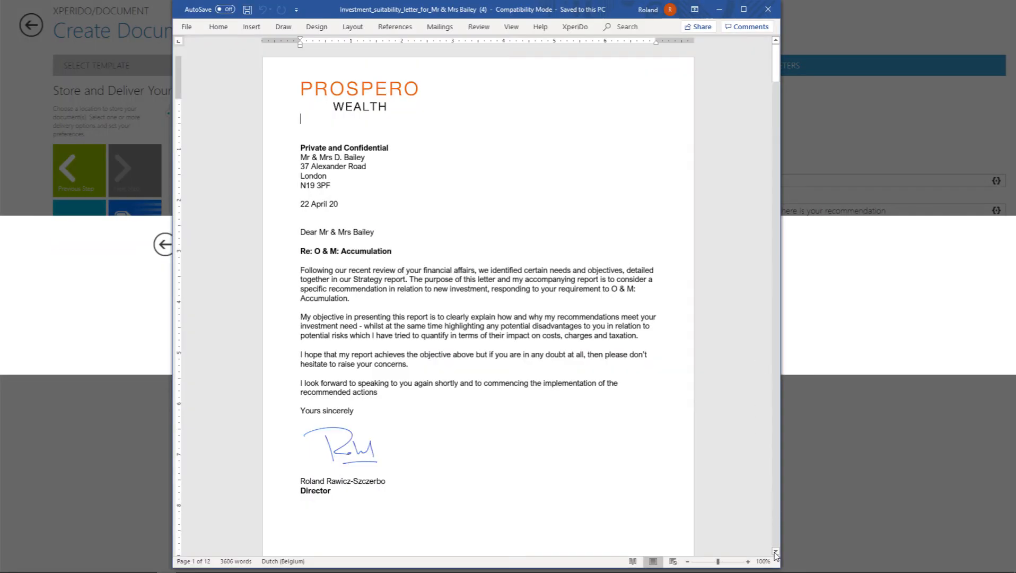
Step: Read through the generated suitability letter in Word, including its tax implications, recommended investment strategy and advice charges
{"action": "left_click", "coordinate": [776, 552]}
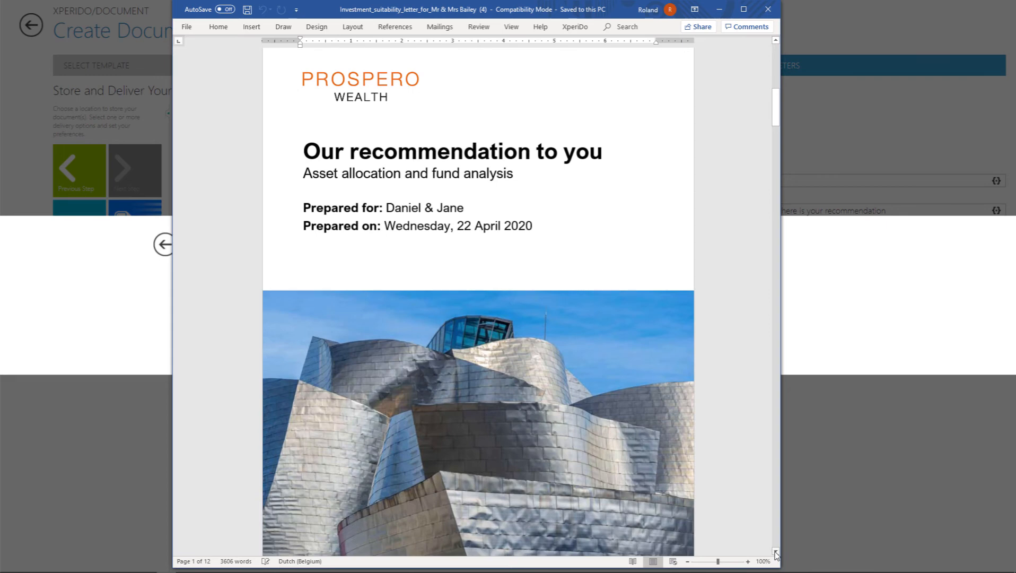
{"action": "left_click_drag", "start_coordinate": [776, 108], "coordinate": [777, 202]}
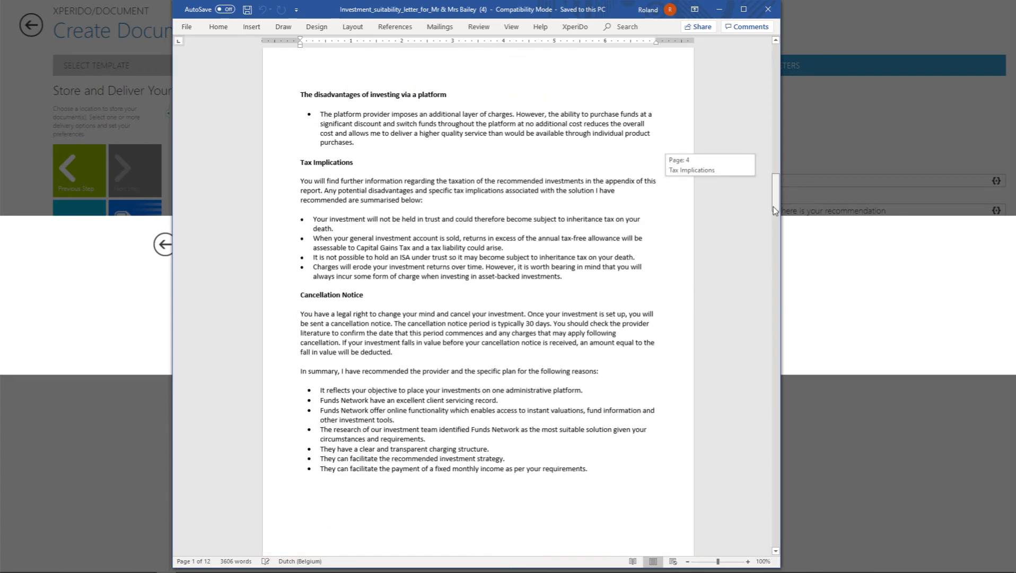
{"action": "left_click", "coordinate": [775, 553]}
{"action": "left_click", "coordinate": [775, 553]}
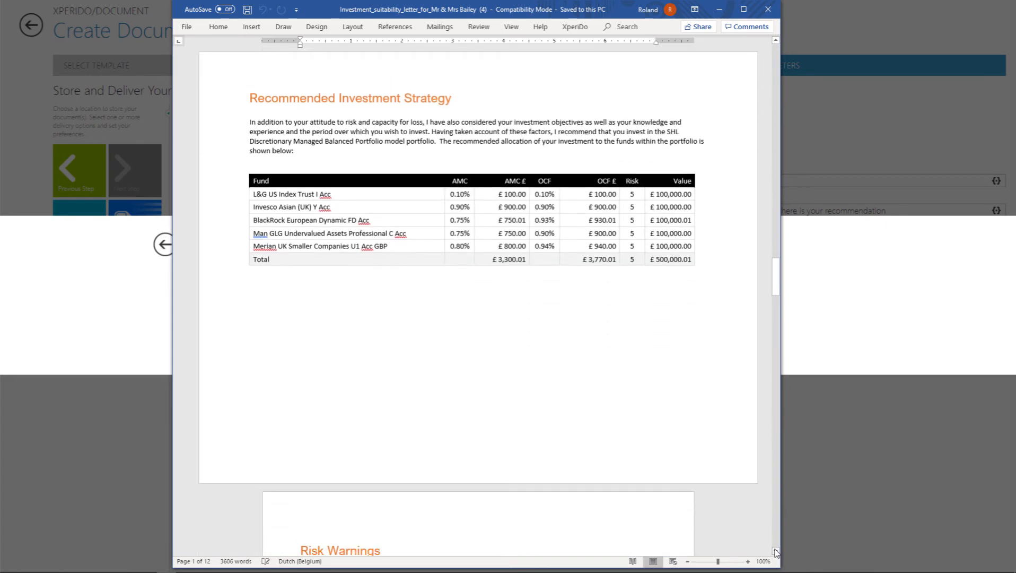
{"action": "left_click", "coordinate": [775, 552]}
{"action": "left_click", "coordinate": [775, 553]}
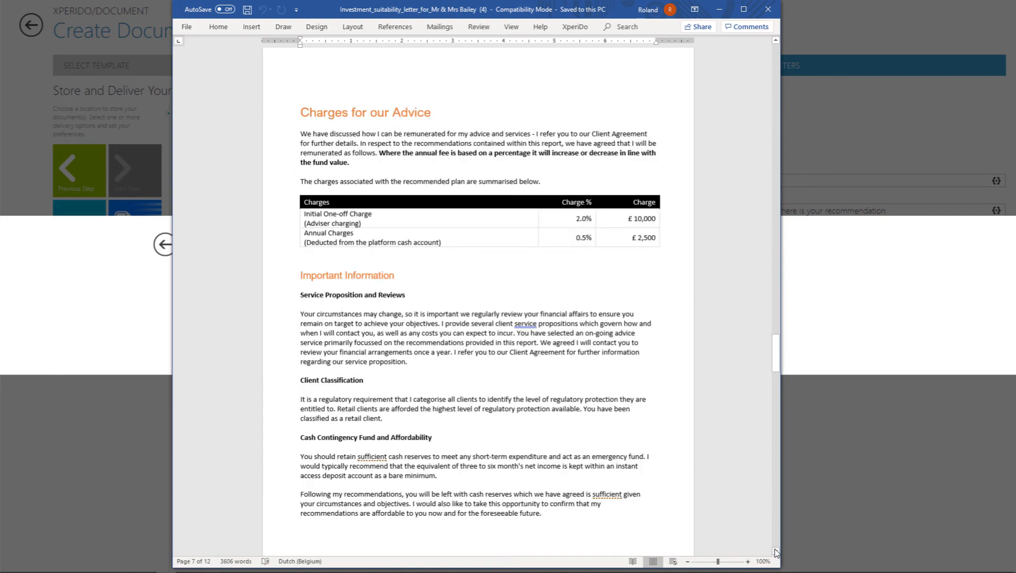
{"action": "left_click", "coordinate": [776, 553]}
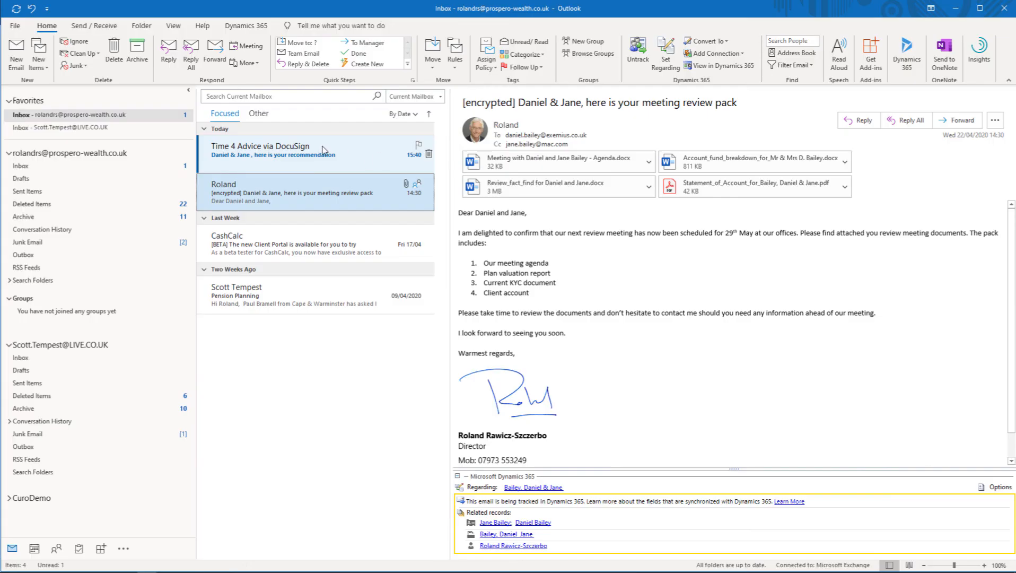
Step: Switch to Outlook, open the DocuSign recommendation email and go through the document's review and signing
{"action": "left_click", "coordinate": [332, 151]}
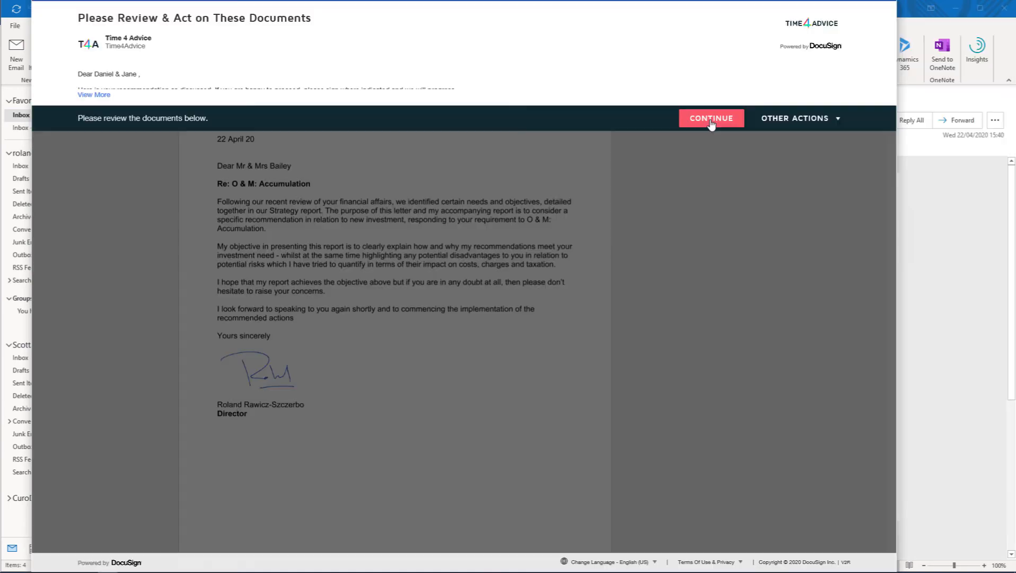
{"action": "left_click", "coordinate": [711, 119]}
{"action": "scroll", "coordinate": [195, 181], "scroll_direction": "down", "scroll_amount": 5}
{"action": "left_click", "coordinate": [151, 84]}
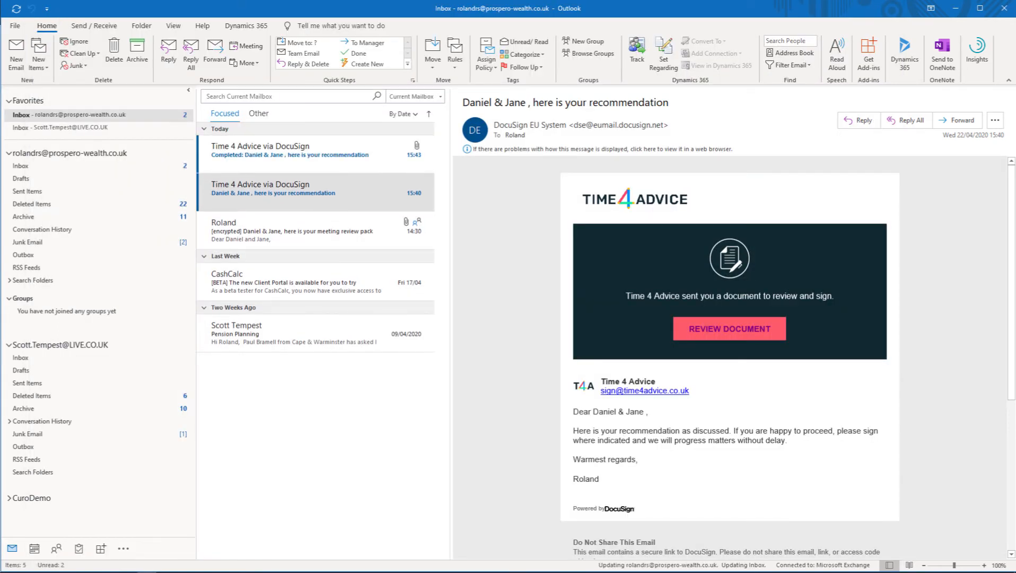
Step: Open the completed DocuSign email, follow its regarding link to CURO and show the documents stored against the client's review
{"action": "double_click", "coordinate": [354, 144]}
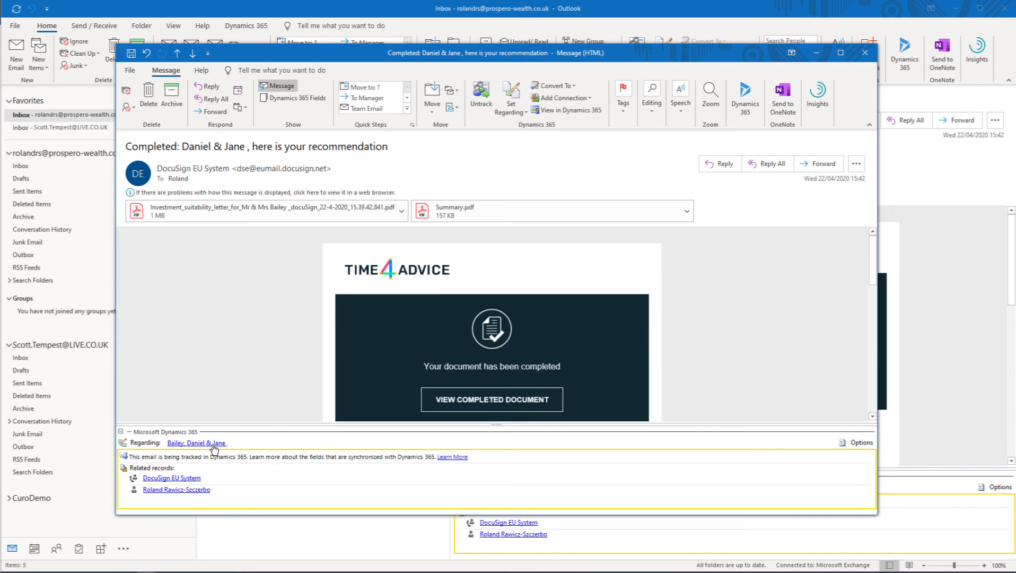
{"action": "left_click", "coordinate": [215, 443]}
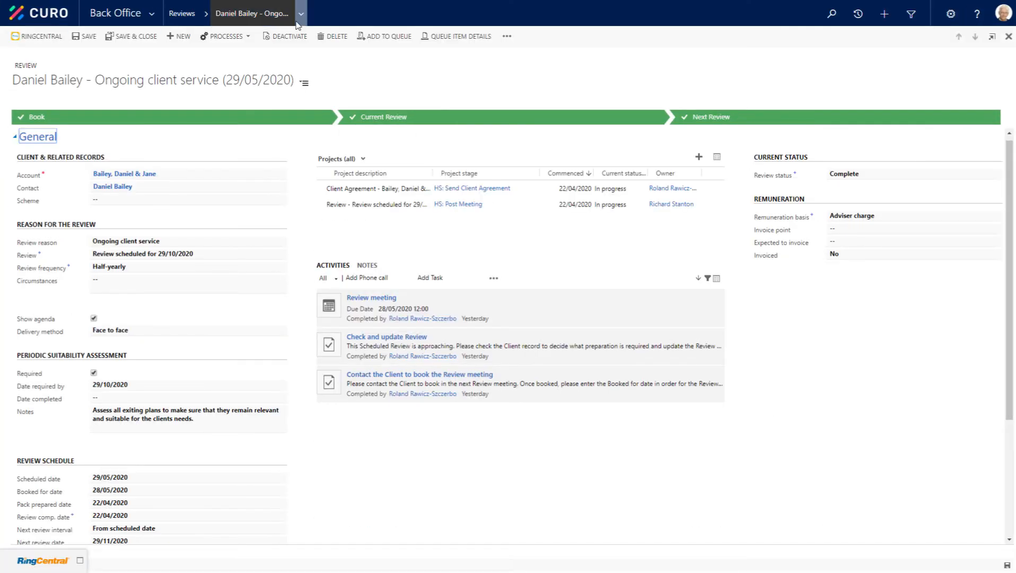
{"action": "left_click", "coordinate": [300, 16]}
{"action": "left_click", "coordinate": [53, 82]}
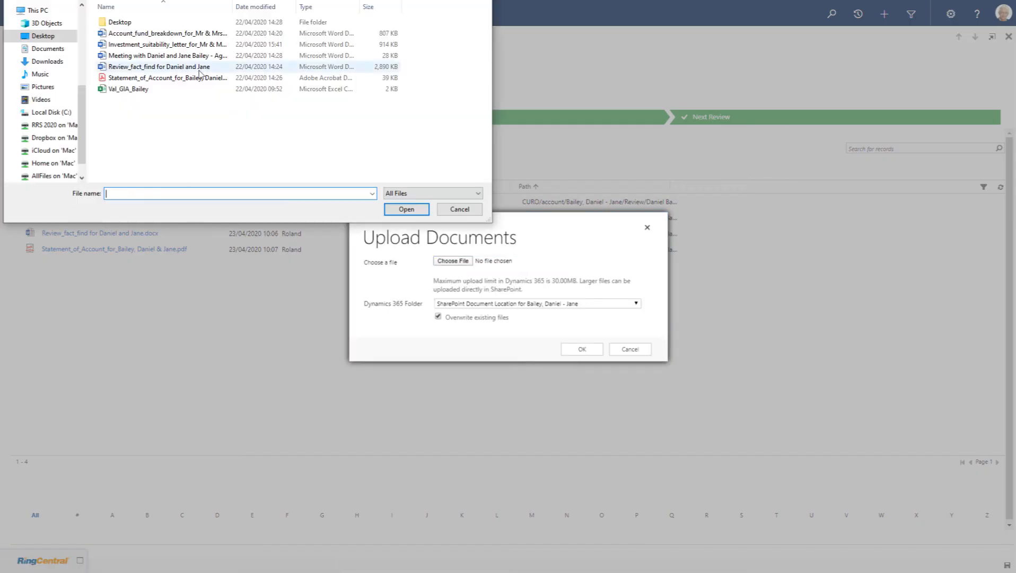
Step: Go to the household account record and show its stored documents
{"action": "left_click", "coordinate": [167, 44]}
{"action": "left_click", "coordinate": [406, 209]}
{"action": "left_click", "coordinate": [581, 349]}
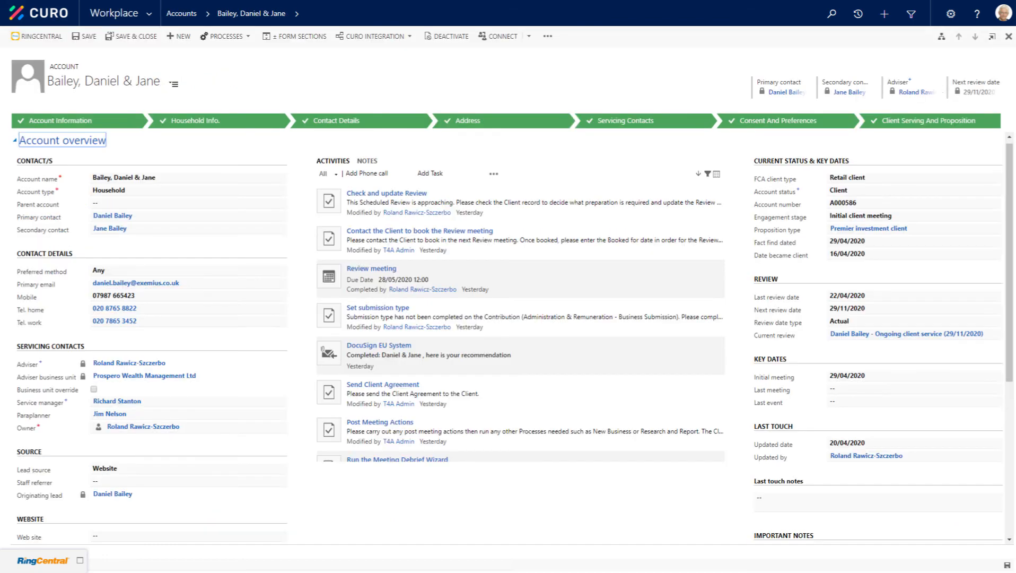
{"action": "left_click", "coordinate": [297, 15]}
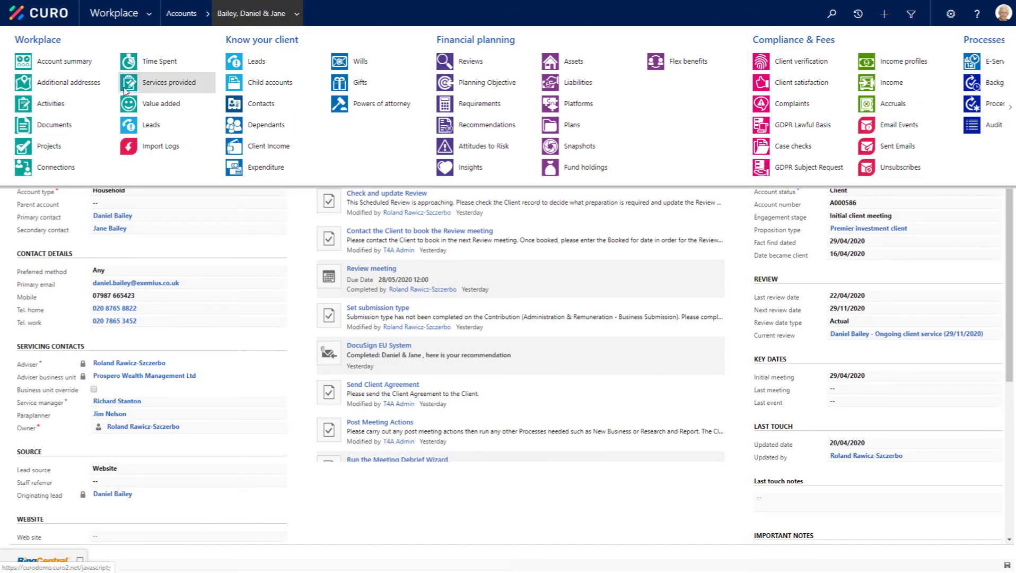
{"action": "left_click", "coordinate": [38, 128]}
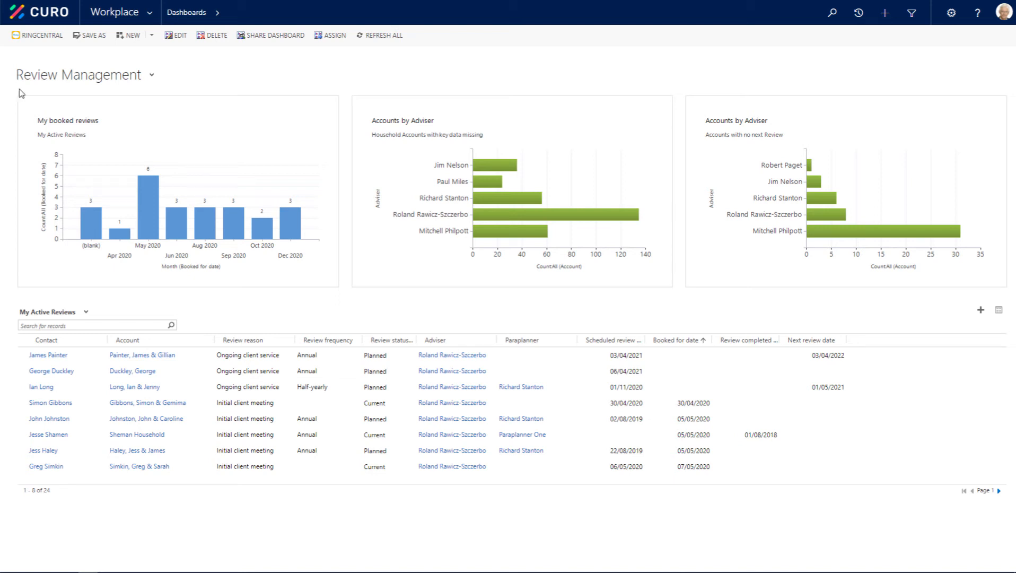
Step: Go to the Compliance case checks and open the one for the O & M: Accumulation recommendation
{"action": "left_click", "coordinate": [153, 13]}
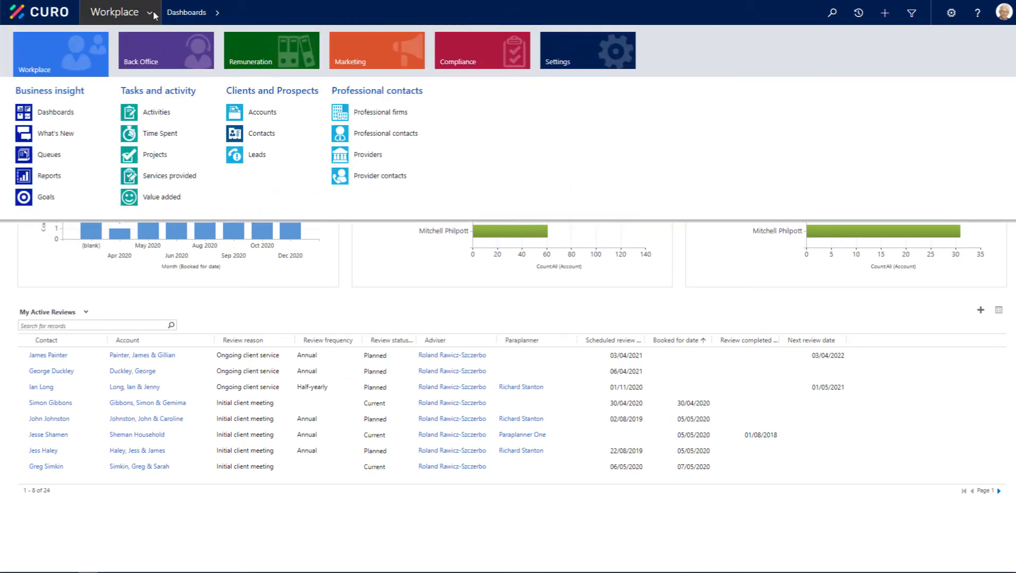
{"action": "left_click", "coordinate": [480, 62]}
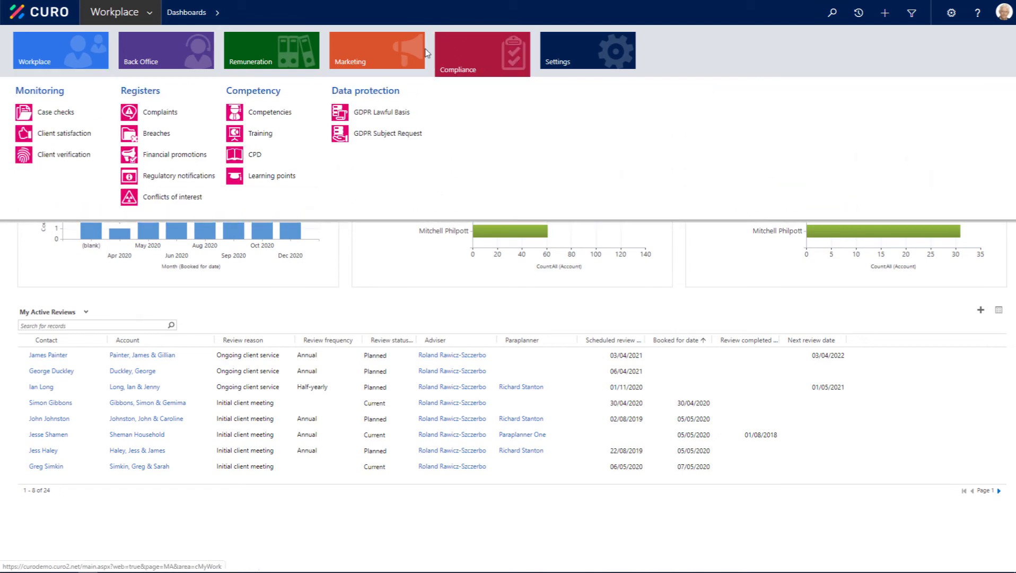
{"action": "left_click", "coordinate": [42, 115]}
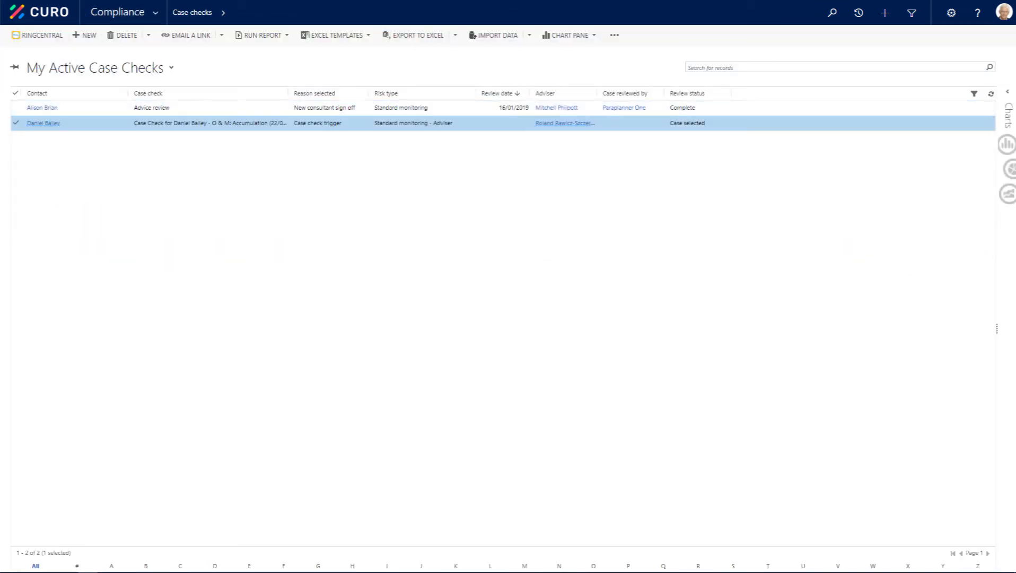
{"action": "double_click", "coordinate": [118, 125]}
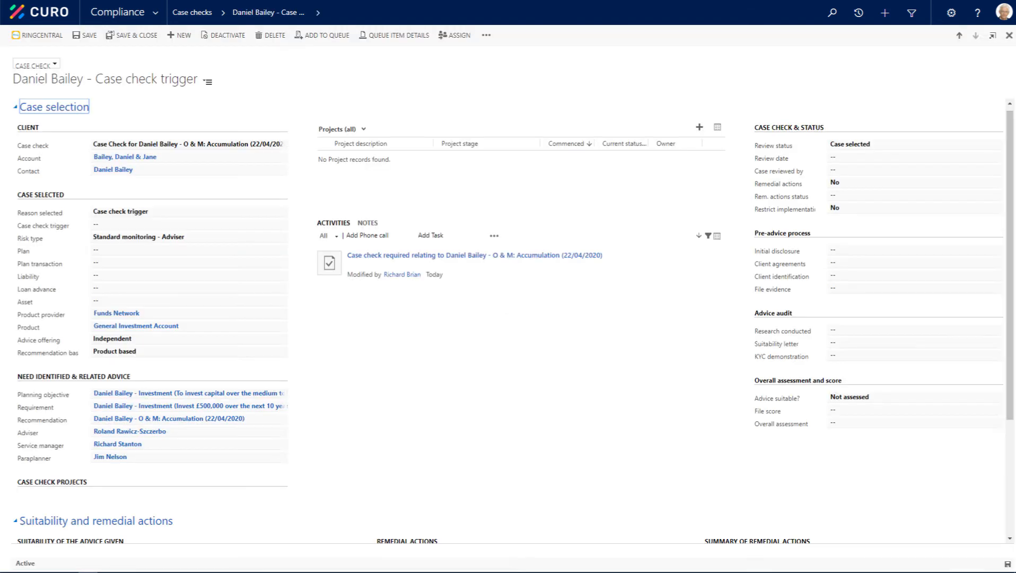
Step: Review the case check's Suitability and remedial actions and Details of the case selected sections, and open its linked recommendation
{"action": "left_click", "coordinate": [208, 82]}
{"action": "left_click", "coordinate": [223, 115]}
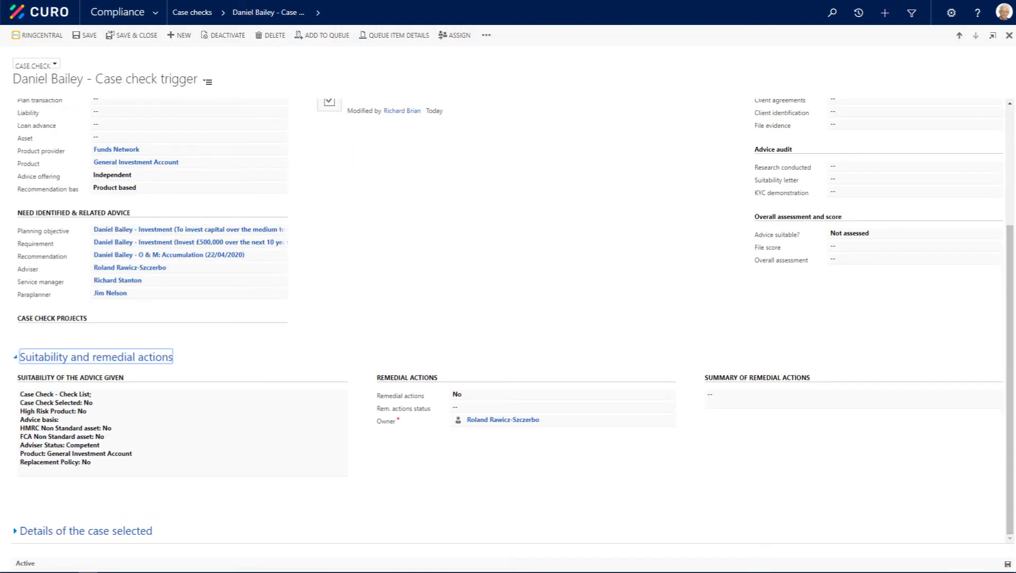
{"action": "left_click", "coordinate": [208, 82]}
{"action": "left_click", "coordinate": [234, 131]}
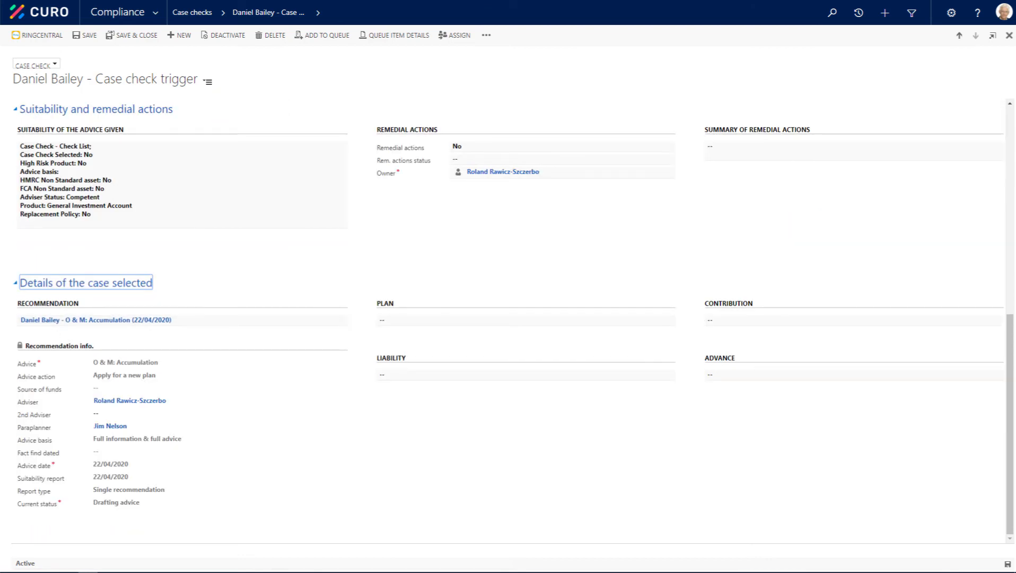
{"action": "left_click", "coordinate": [148, 320]}
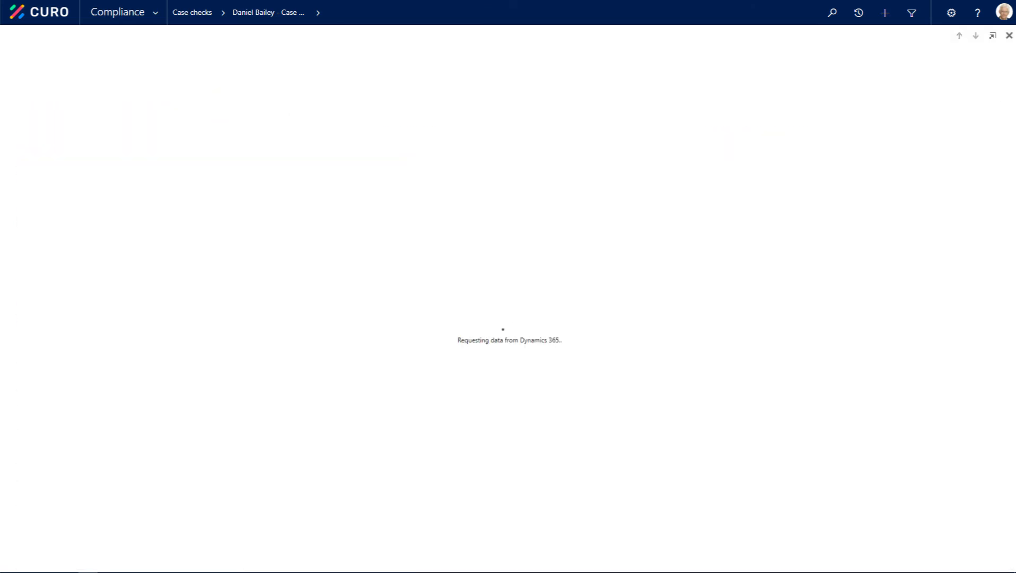
Step: Run Implement Advice with the Implement recommendation option, and view the recommendation's Actions taken section
{"action": "left_click", "coordinate": [540, 35]}
{"action": "left_click", "coordinate": [570, 51]}
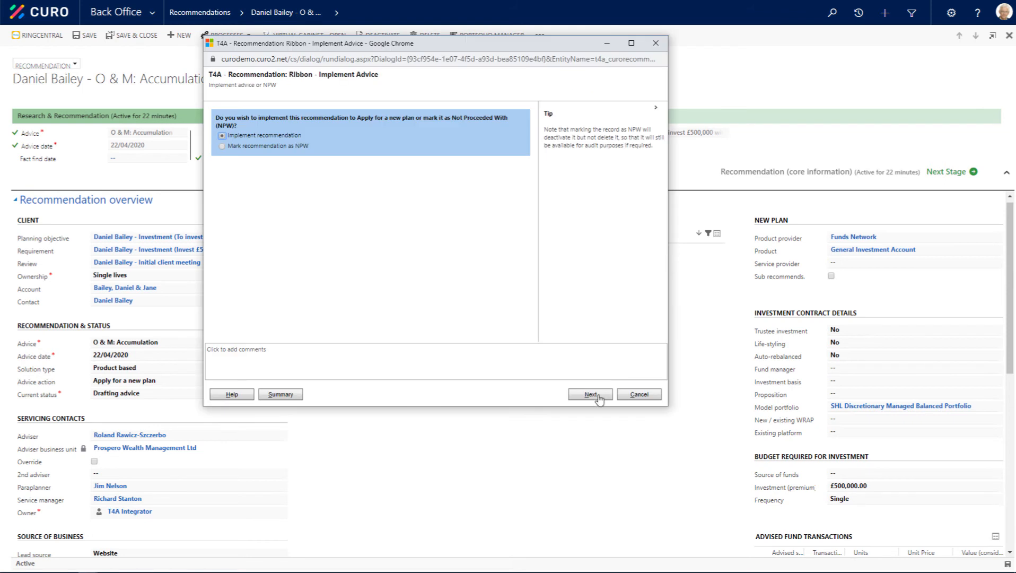
{"action": "left_click", "coordinate": [594, 397]}
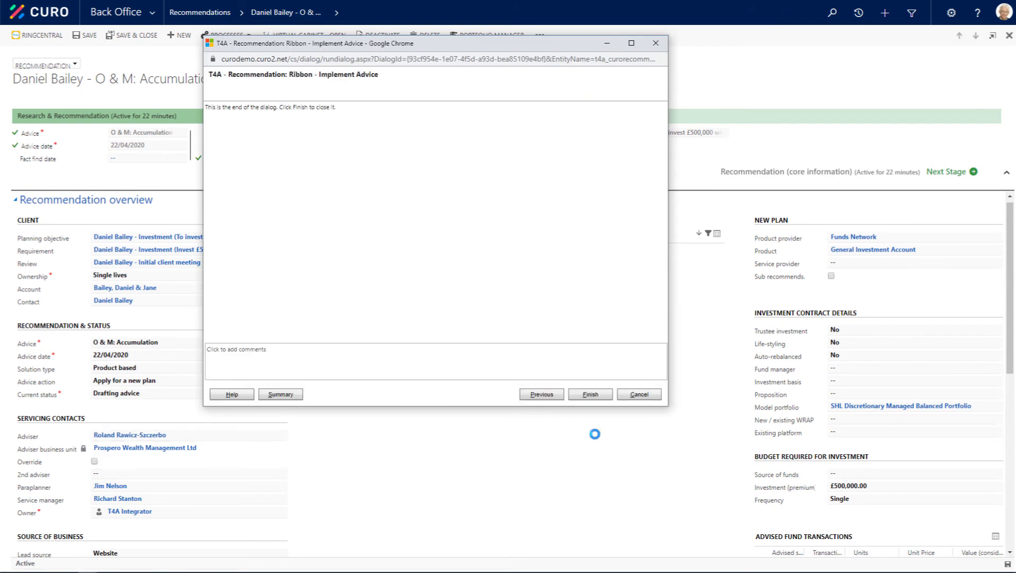
{"action": "left_click", "coordinate": [301, 82]}
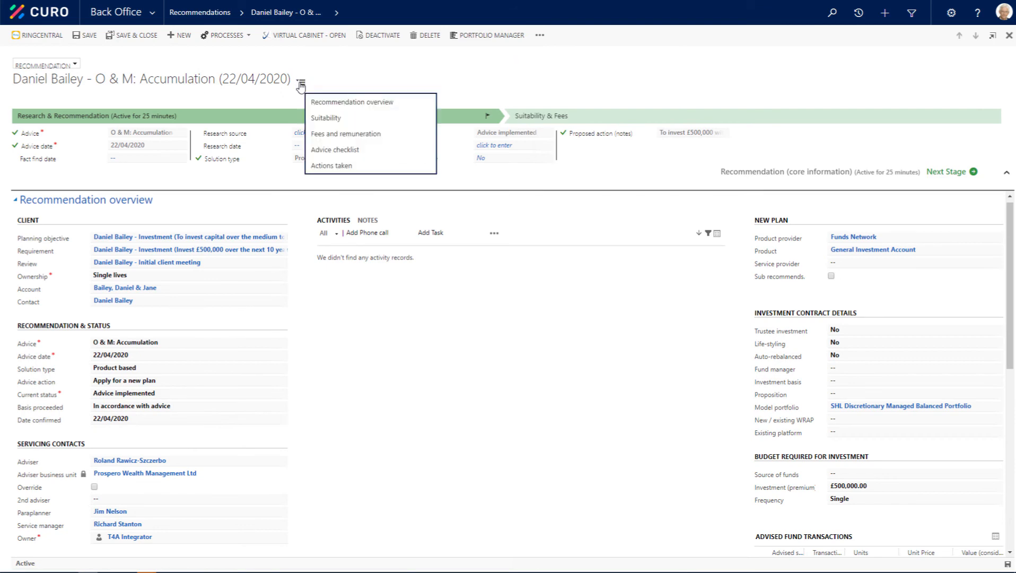
{"action": "left_click", "coordinate": [329, 167]}
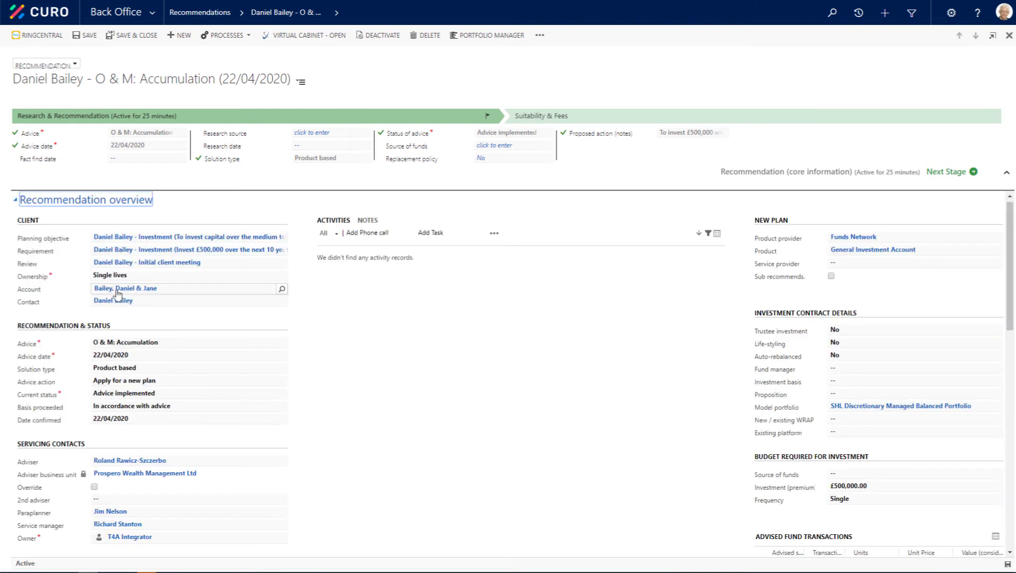
Step: Open the recommendation's household account, check its associated plans and return to the account overview
{"action": "left_click", "coordinate": [117, 292]}
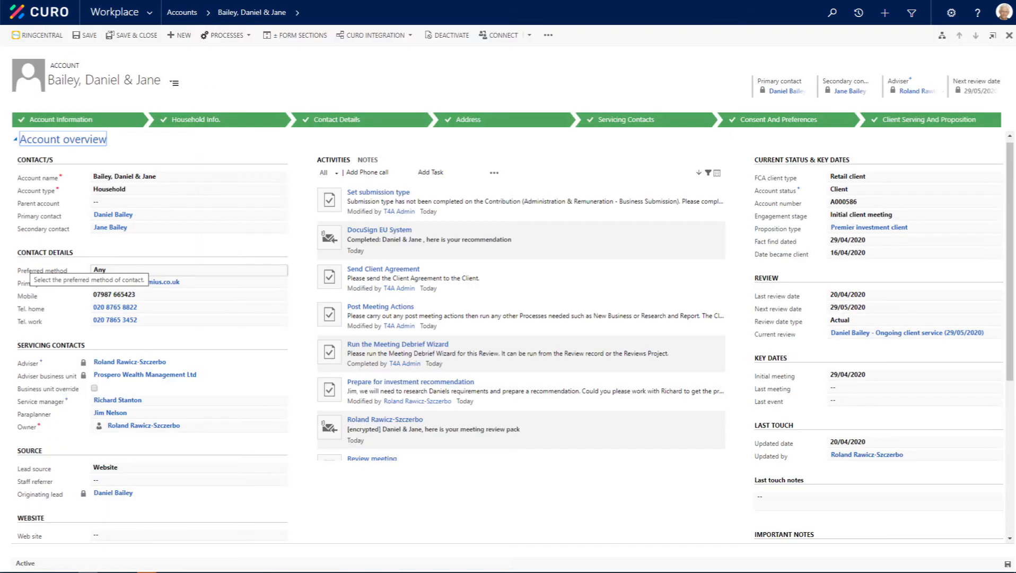
{"action": "left_click", "coordinate": [298, 13]}
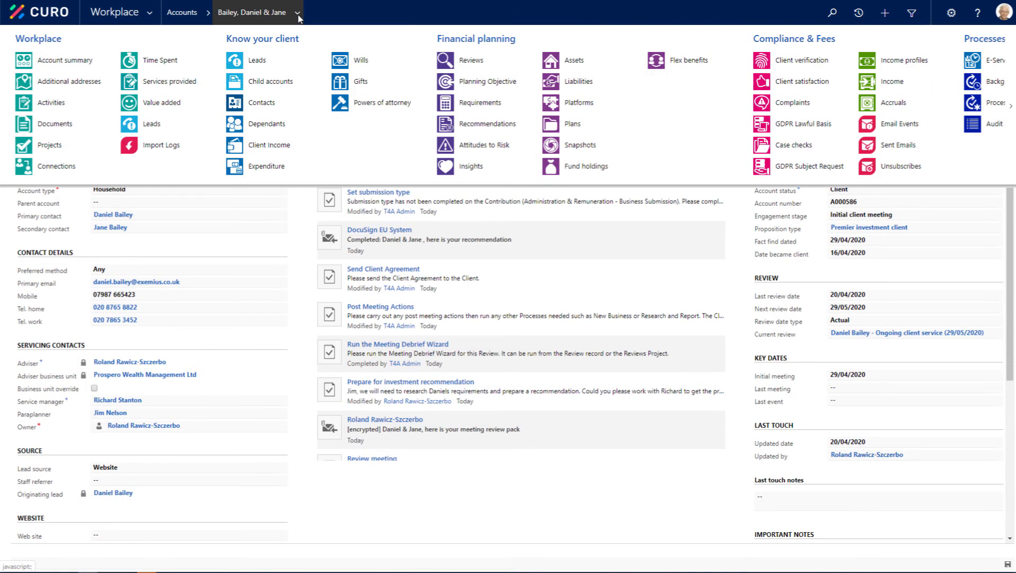
{"action": "left_click", "coordinate": [565, 125]}
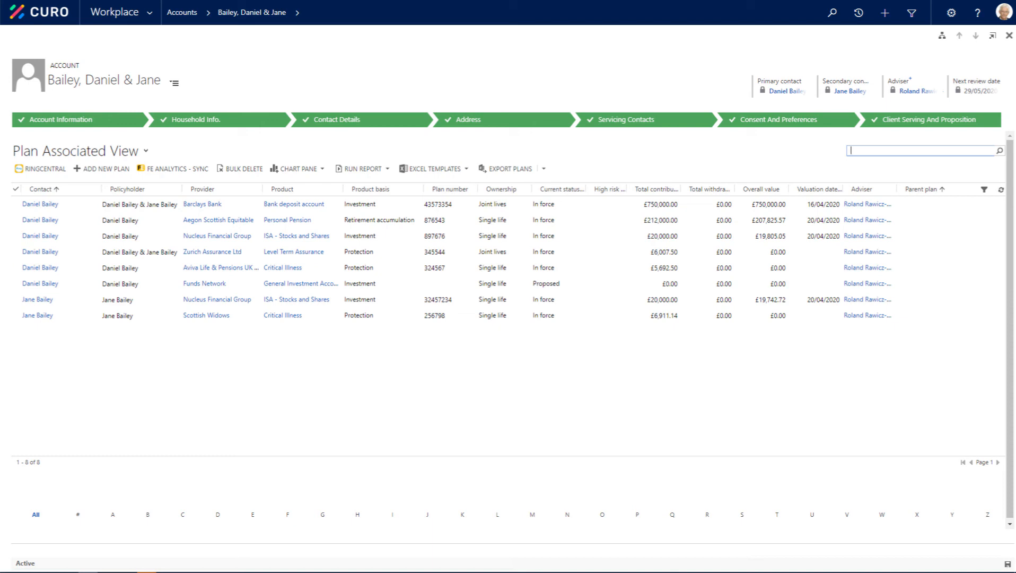
{"action": "scroll", "coordinate": [509, 318], "scroll_direction": "up", "scroll_amount": 5}
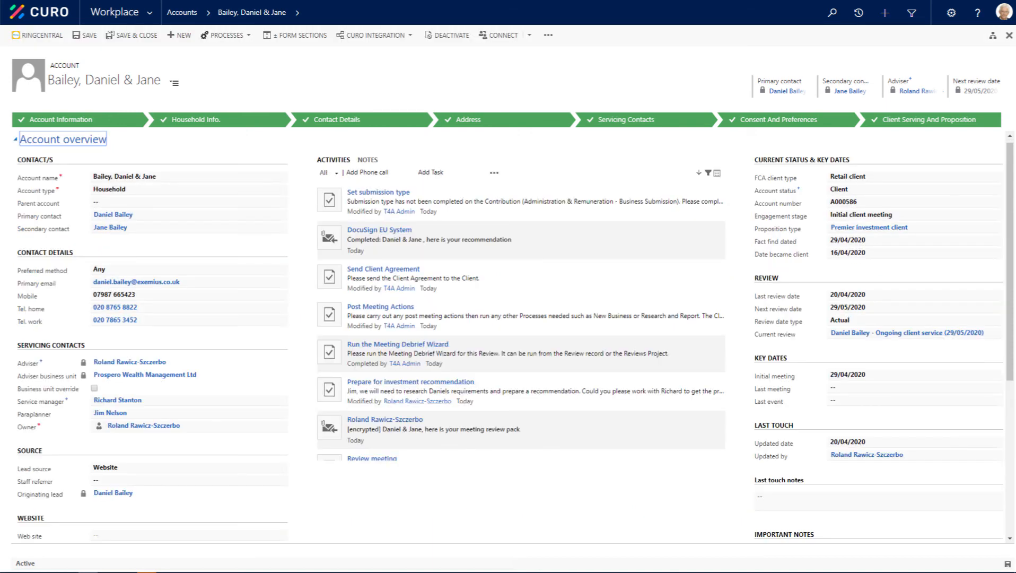
Step: Open the Funds Network provider record and bring up its valuations file import
{"action": "left_click", "coordinate": [149, 15]}
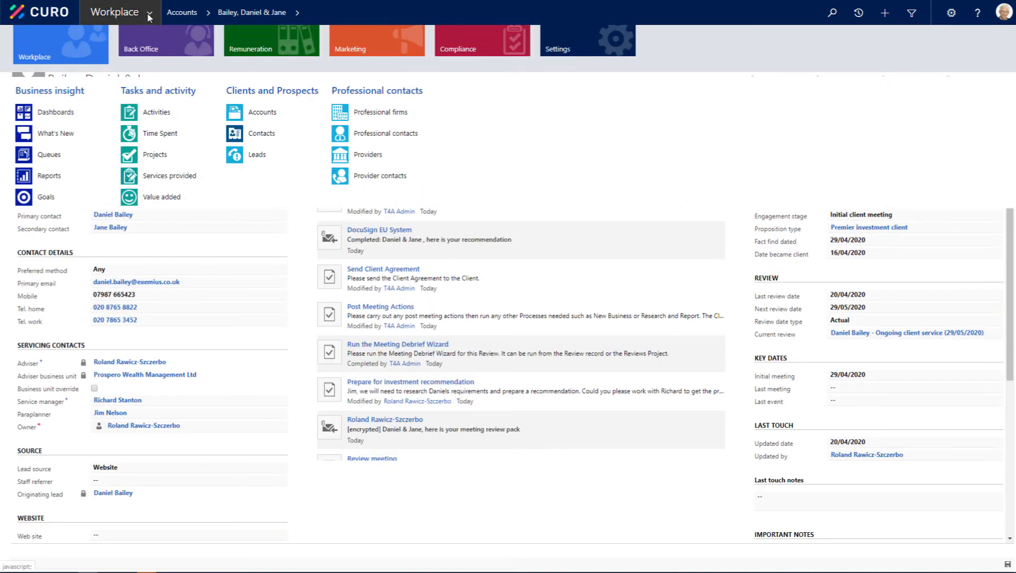
{"action": "left_click", "coordinate": [371, 155]}
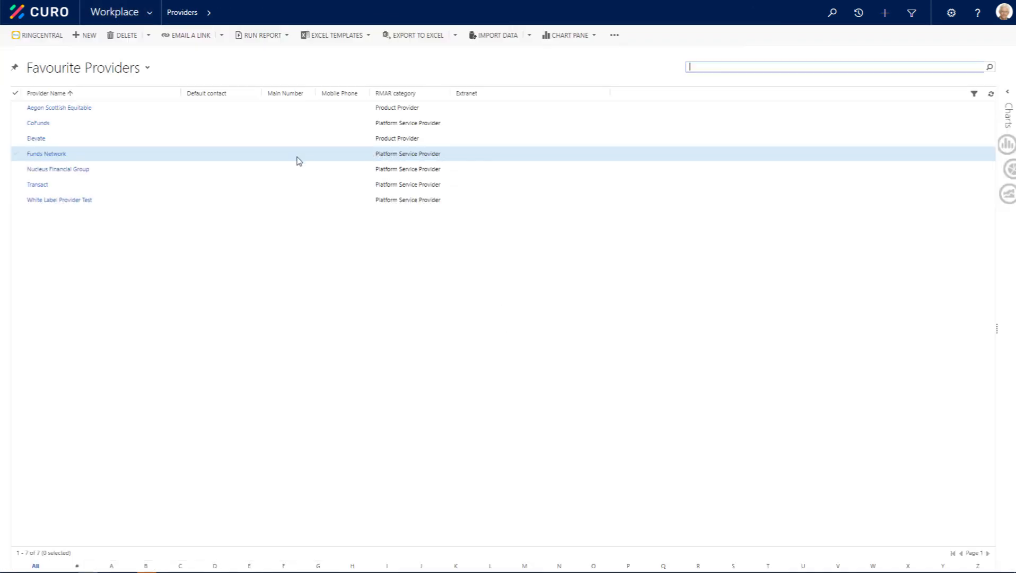
{"action": "double_click", "coordinate": [298, 158]}
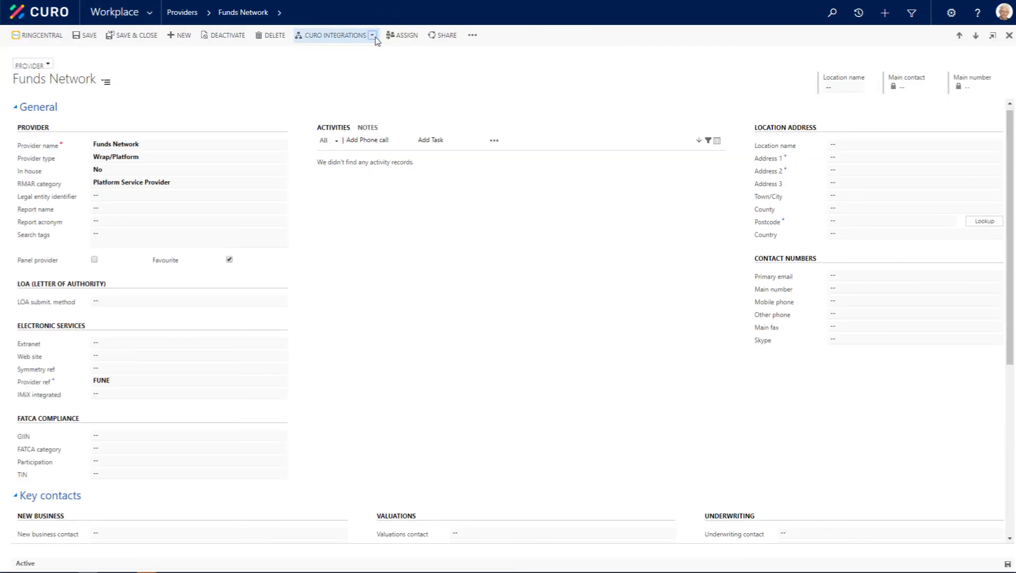
{"action": "left_click", "coordinate": [374, 36]}
{"action": "left_click", "coordinate": [327, 67]}
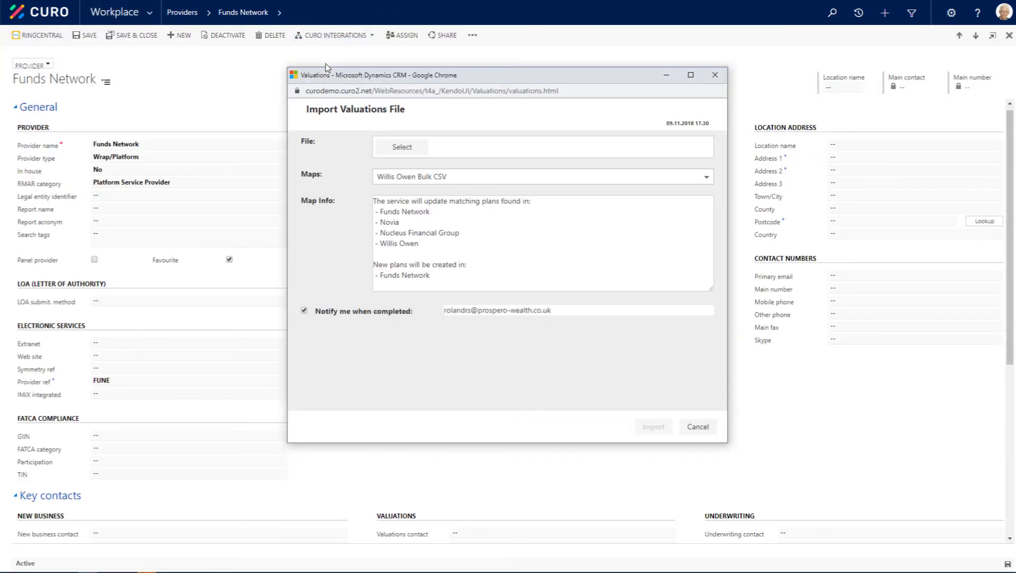
Step: Import the GIA valuation CSV file from the Desktop with the Willis Owen Bulk CSV map
{"action": "left_click", "coordinate": [402, 146]}
{"action": "left_click", "coordinate": [453, 157]}
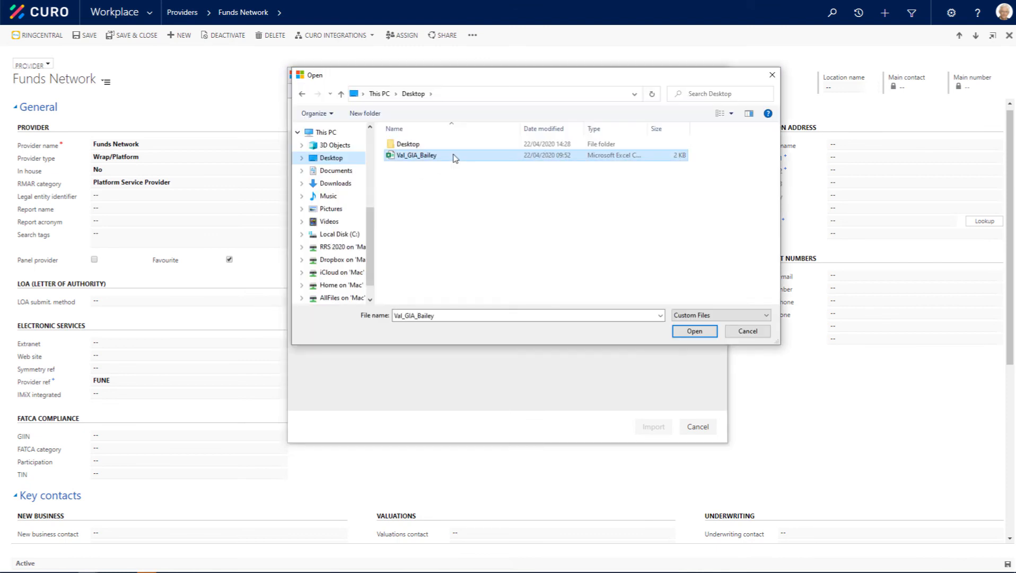
{"action": "left_click", "coordinate": [691, 331]}
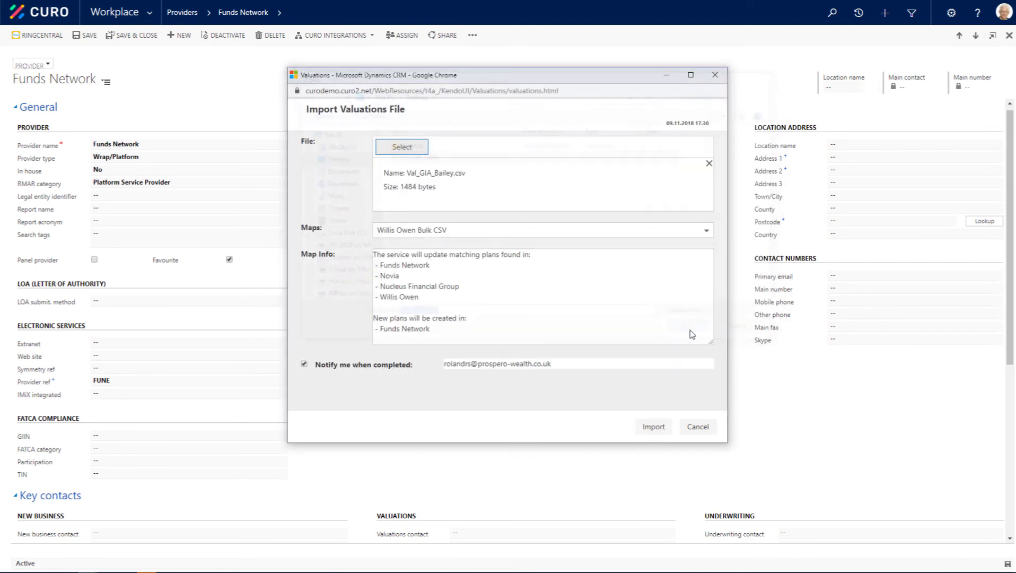
{"action": "left_click", "coordinate": [655, 428]}
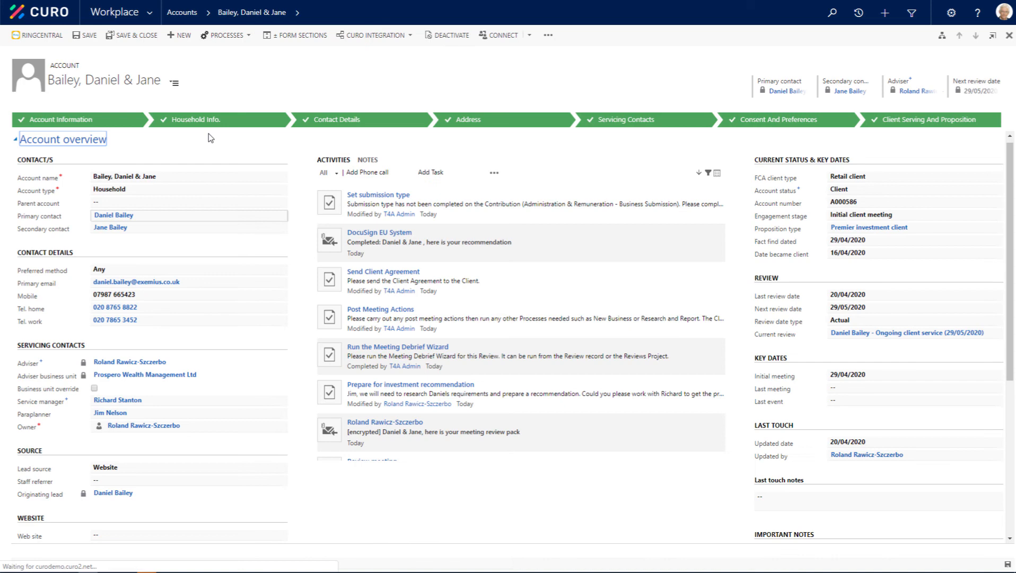
Step: List the household account's associated plans and open the Funds Network General Investment Account plan
{"action": "left_click", "coordinate": [297, 12]}
{"action": "left_click", "coordinate": [599, 129]}
{"action": "left_click", "coordinate": [158, 289]}
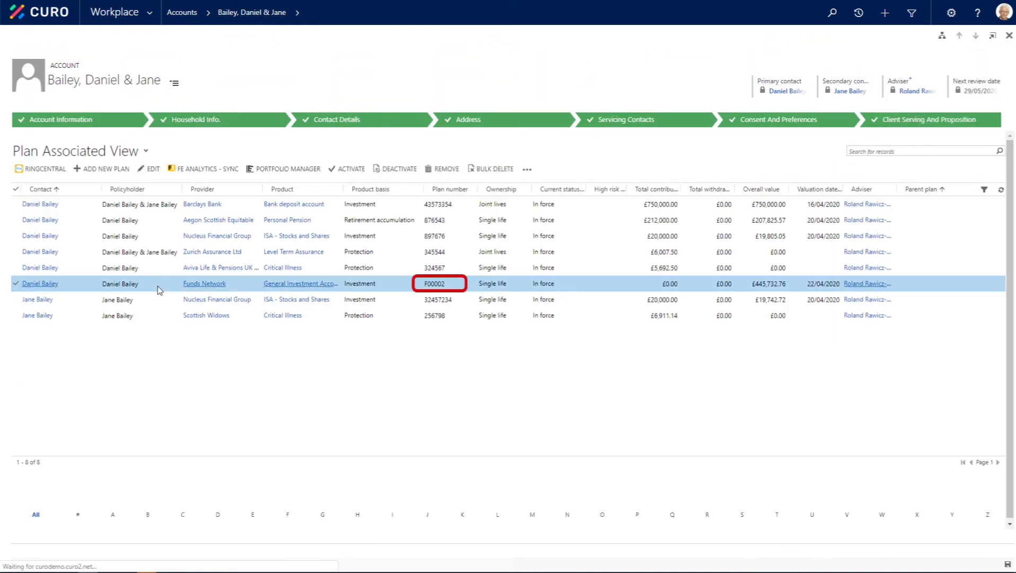
{"action": "double_click", "coordinate": [157, 289]}
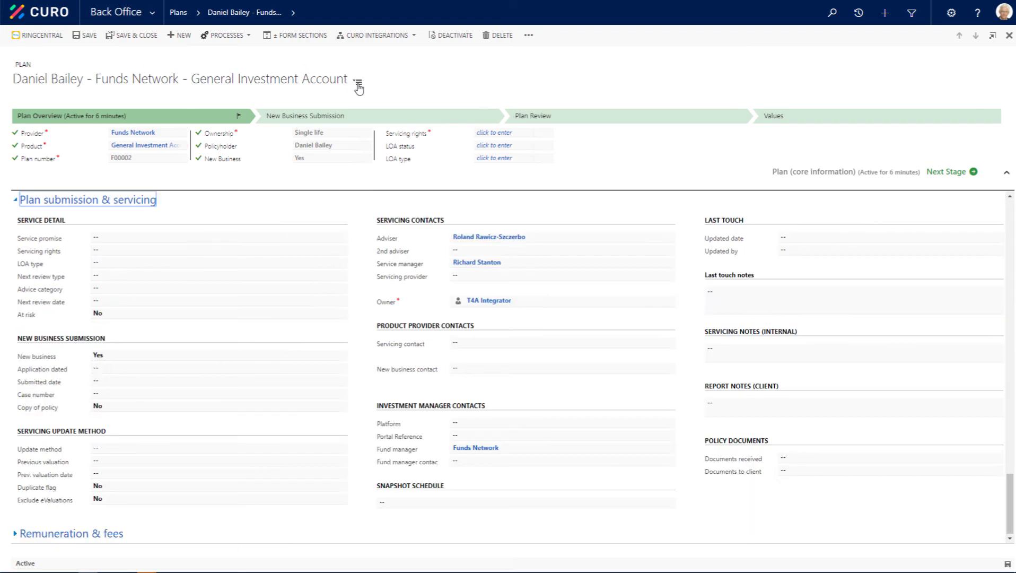
Step: Review the plan's Remuneration & fees section and return to the linked household account
{"action": "left_click", "coordinate": [358, 84]}
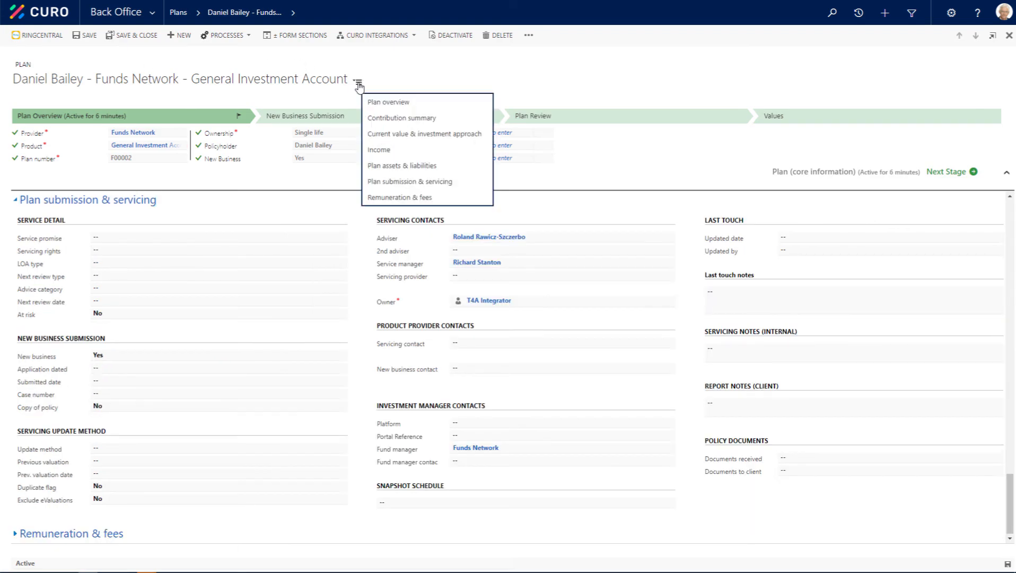
{"action": "left_click", "coordinate": [389, 198]}
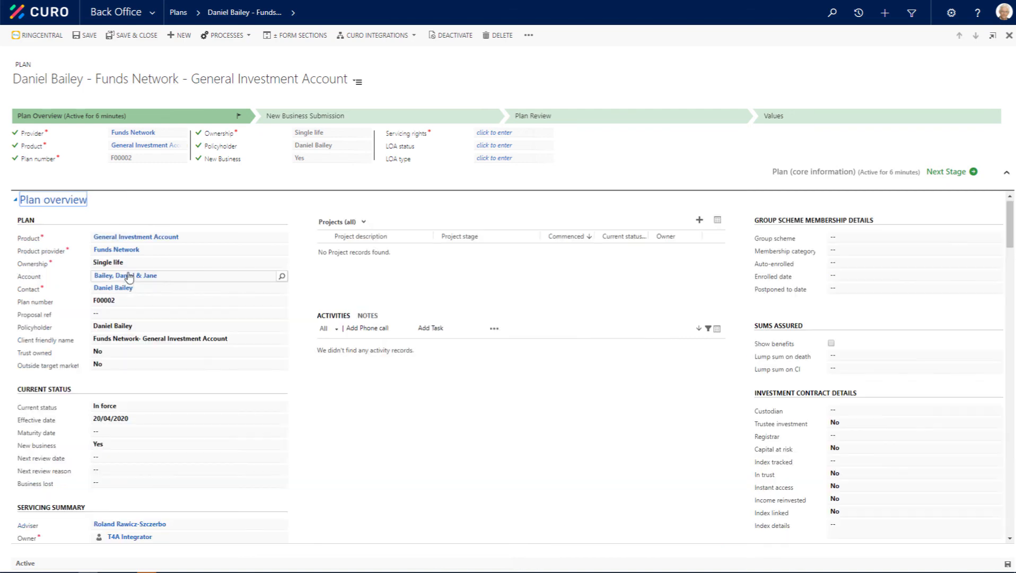
{"action": "left_click", "coordinate": [129, 277]}
{"action": "left_click", "coordinate": [129, 277]}
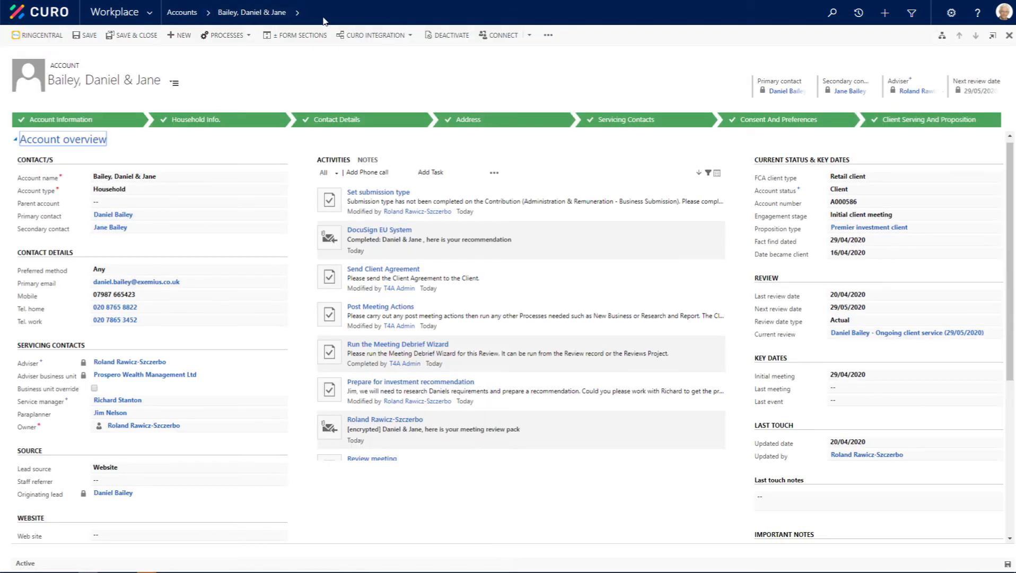
Step: Check the account's ongoing client service review dated 29/05/2020, and open the follow-on review dated 29/11/2020 from the account overview
{"action": "left_click", "coordinate": [296, 15]}
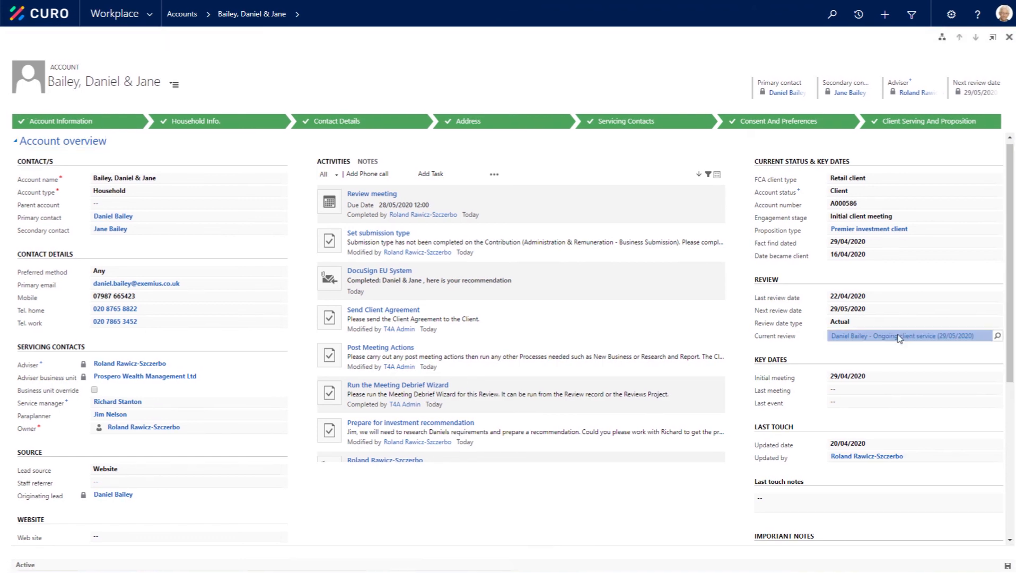
{"action": "left_click", "coordinate": [898, 334]}
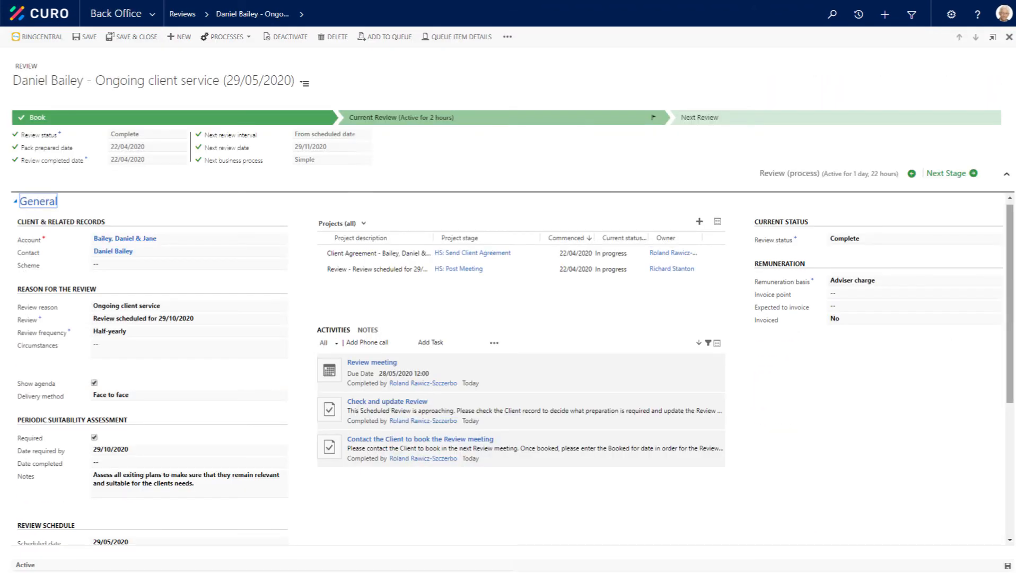
{"action": "left_click", "coordinate": [305, 83]}
{"action": "left_click", "coordinate": [350, 120]}
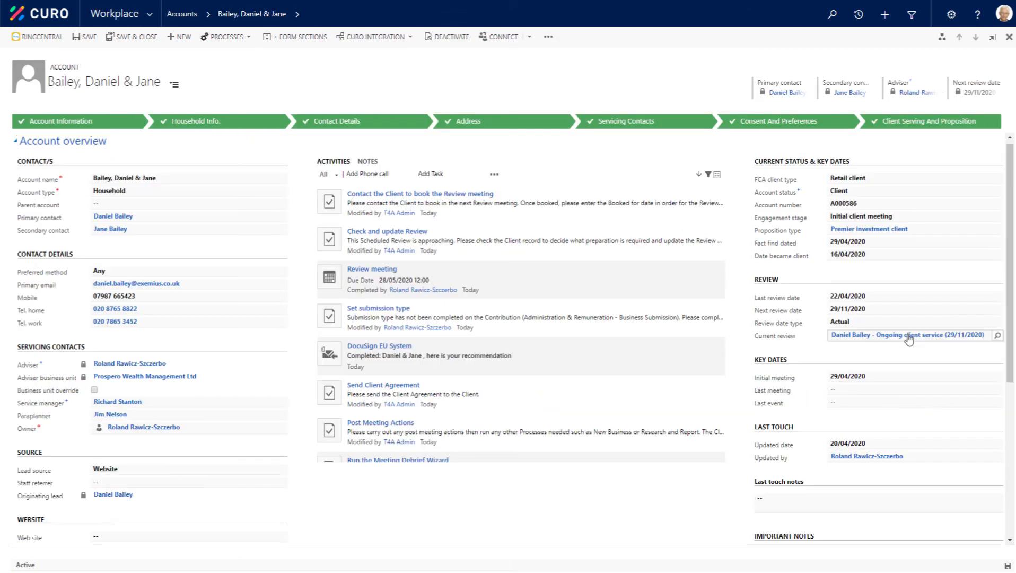
{"action": "left_click", "coordinate": [910, 339]}
{"action": "left_click", "coordinate": [909, 340]}
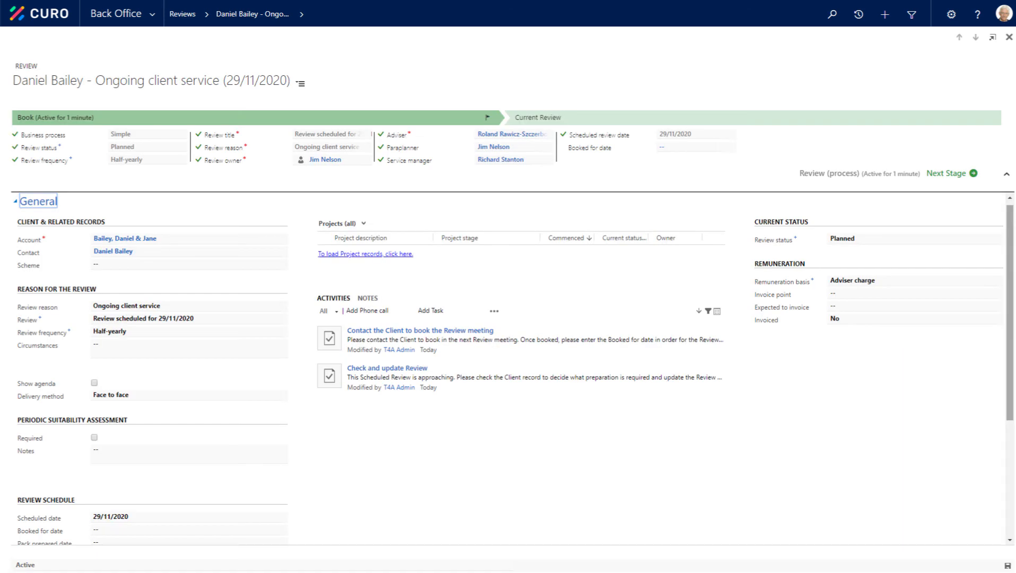